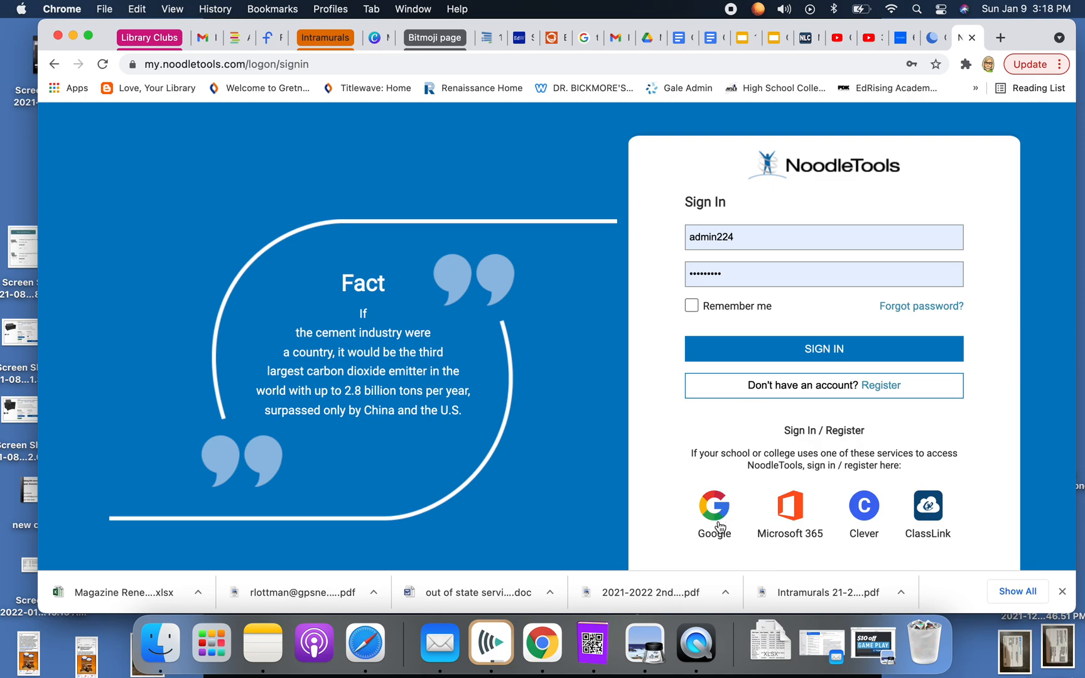
# Sign in to NoodleTools with the school's Google account
pyautogui.click(709, 518)
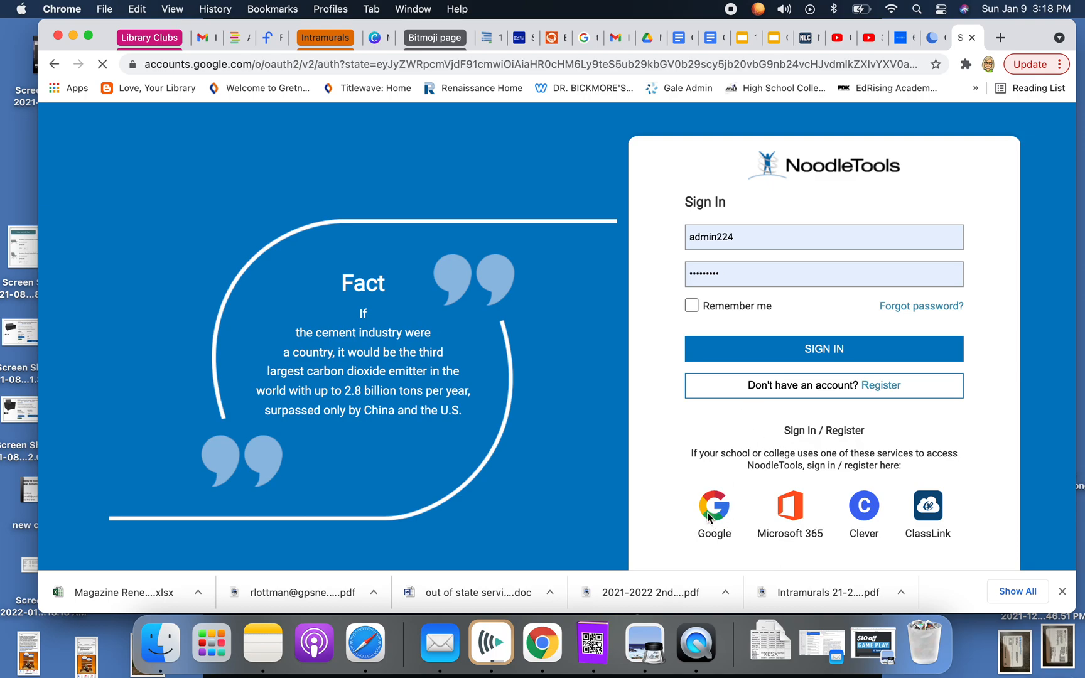
pyautogui.click(478, 314)
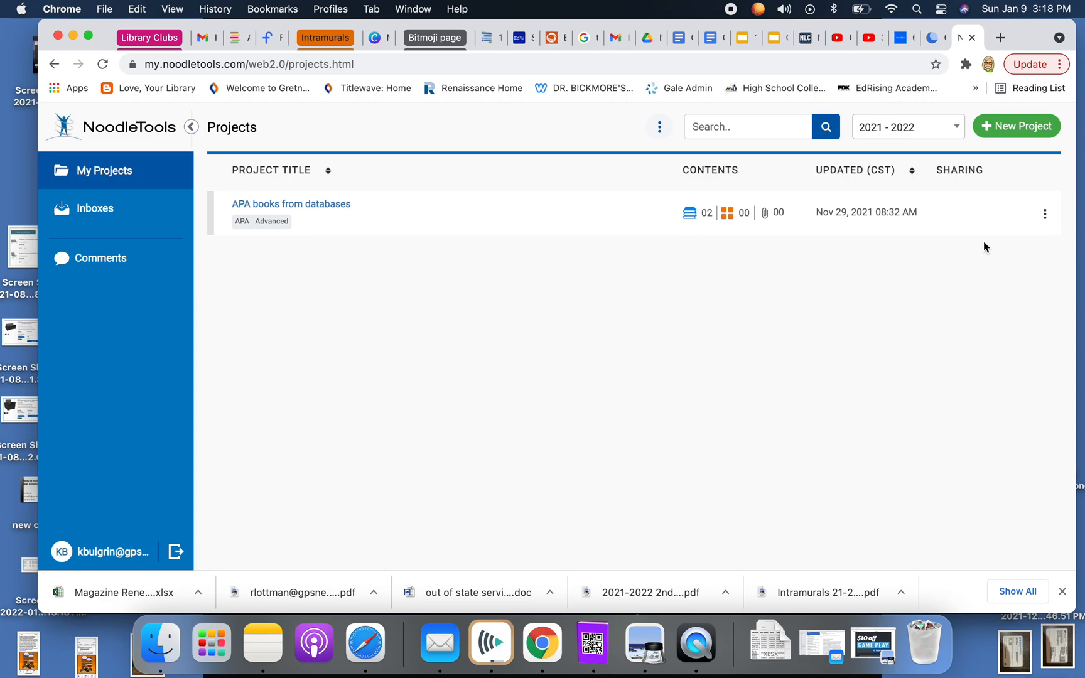
# Create a new project titled "weighted blankets 2022" with the MLA (MLA Handbook, 9th ed.) citation style
pyautogui.click(1027, 135)
pyautogui.write('weighted blankets 2022')
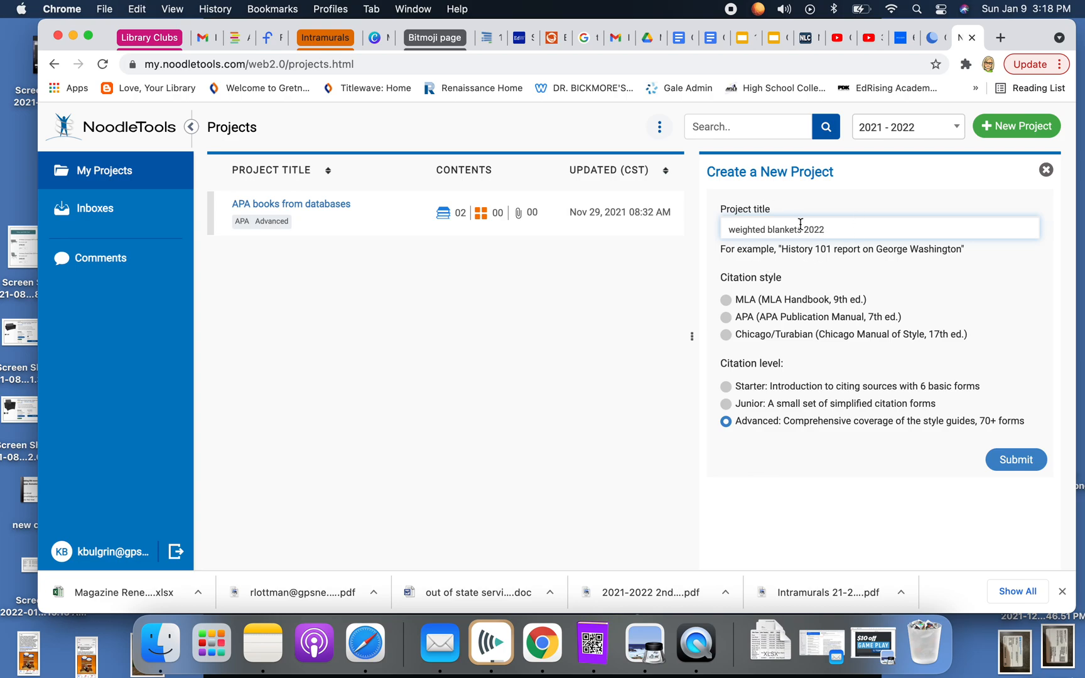
pyautogui.click(726, 300)
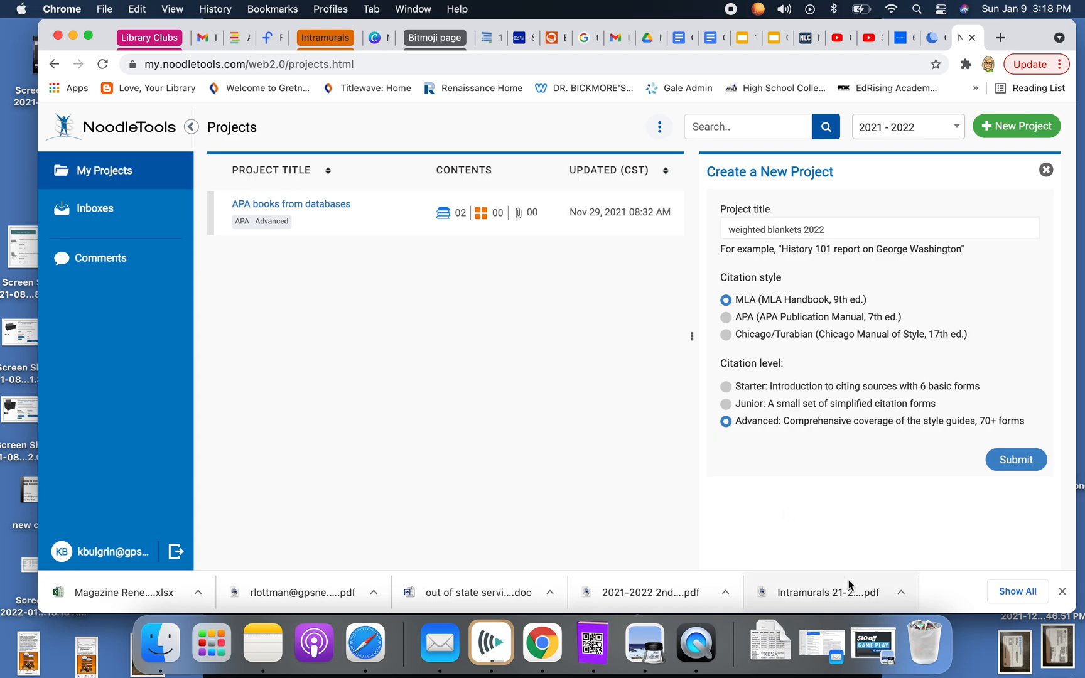
pyautogui.click(1018, 463)
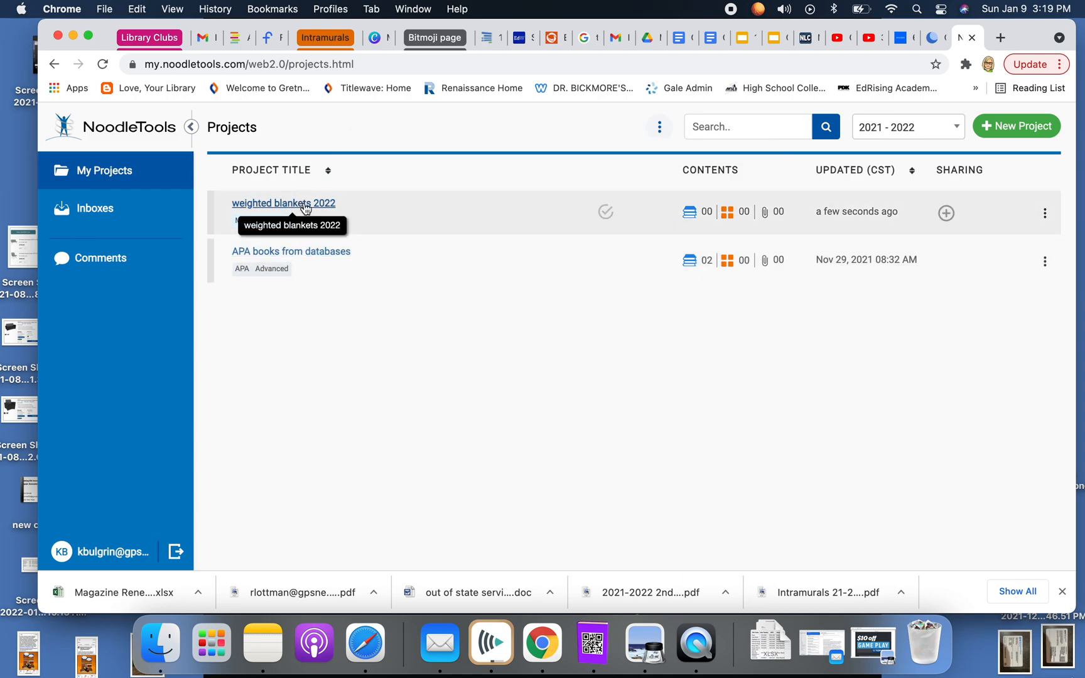
# Open the "weighted blankets 2022" project and start a new source citation for a Web Page accessed on a website
pyautogui.click(305, 204)
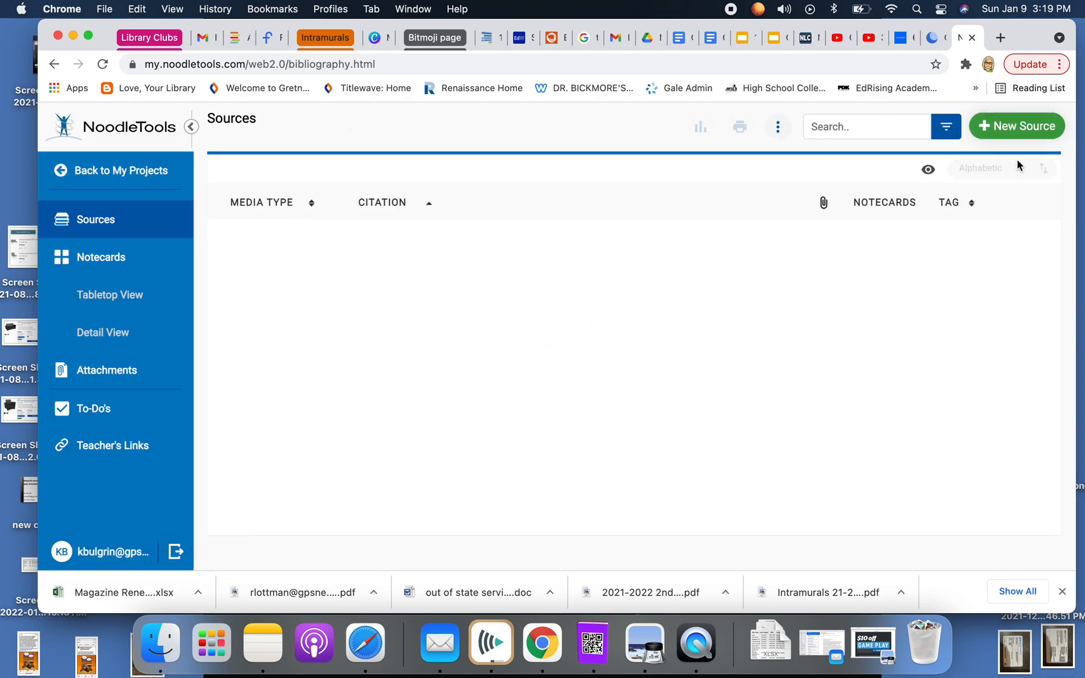
pyautogui.click(1019, 126)
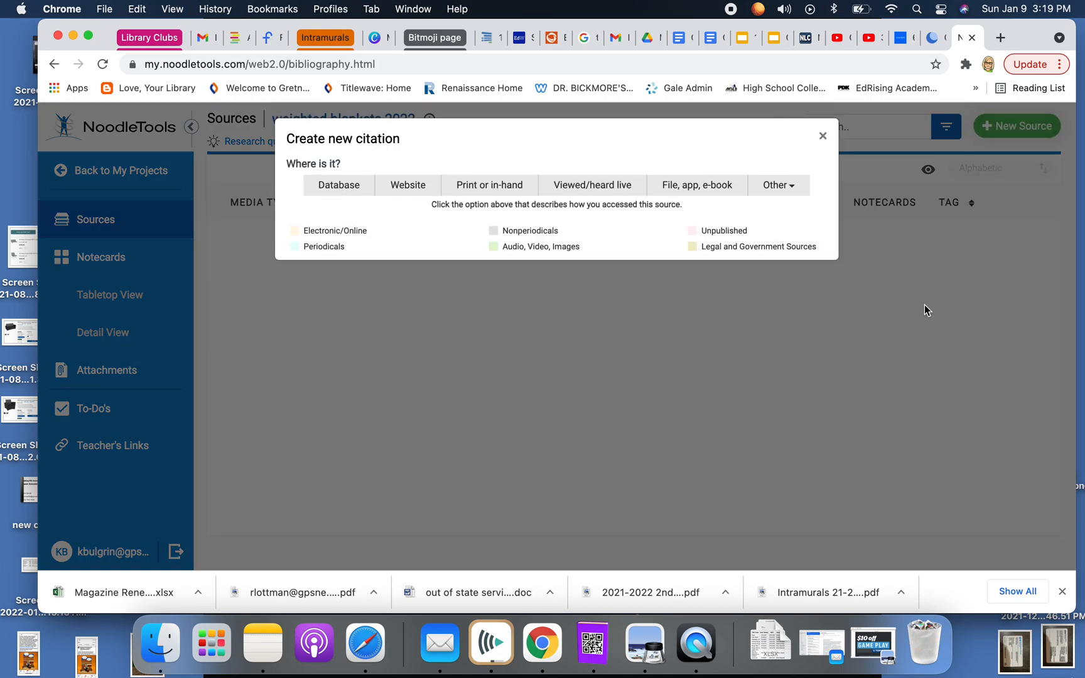
pyautogui.click(412, 187)
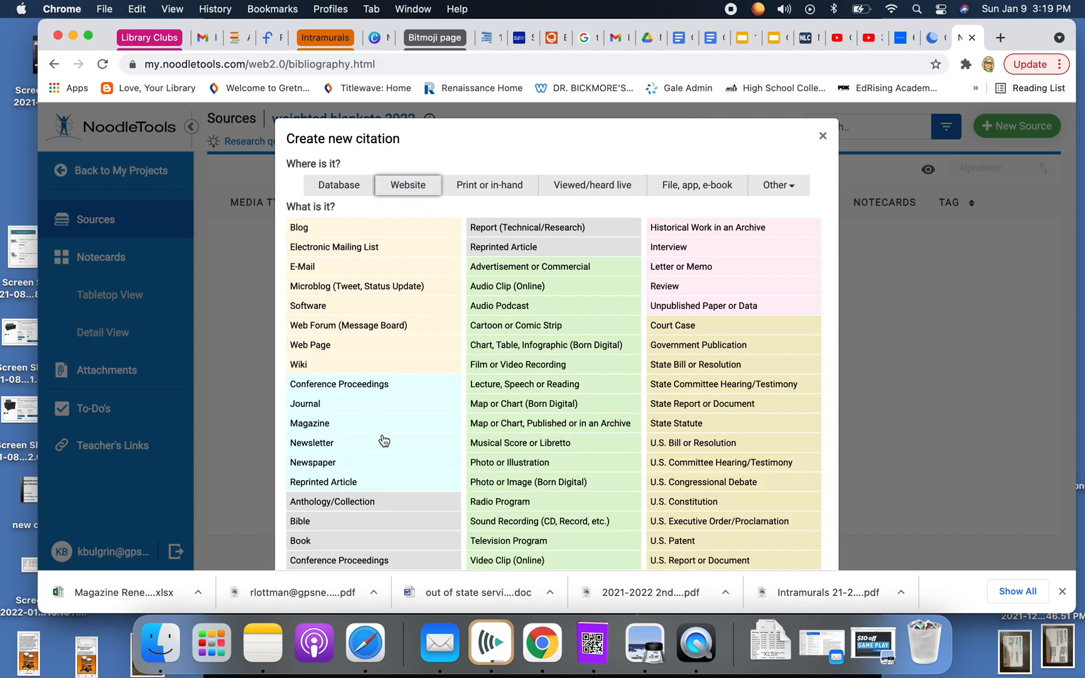
pyautogui.click(314, 344)
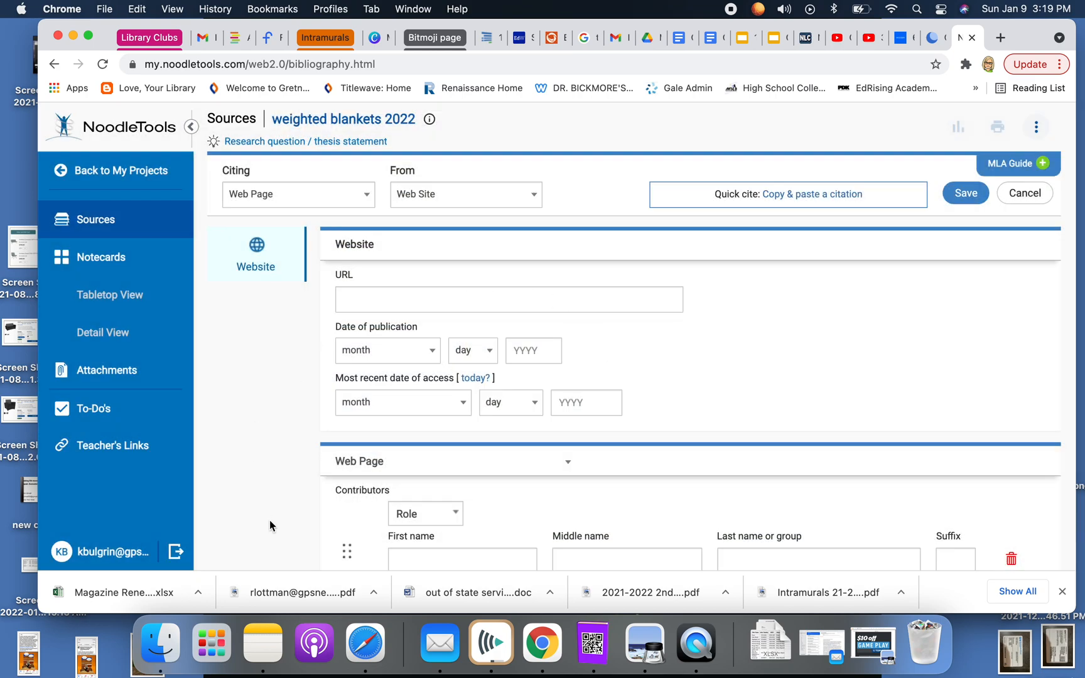
# Copy the address of the Tuck Gravity Weighted Blanket Review page into the citation's URL field
pyautogui.click(358, 301)
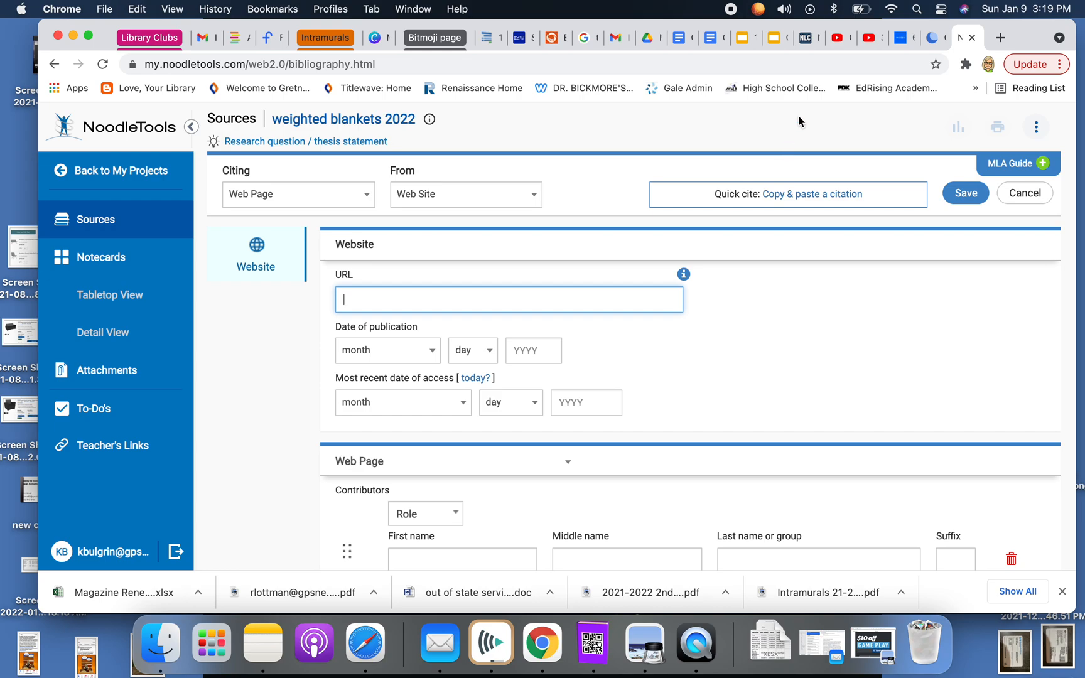
pyautogui.click(932, 39)
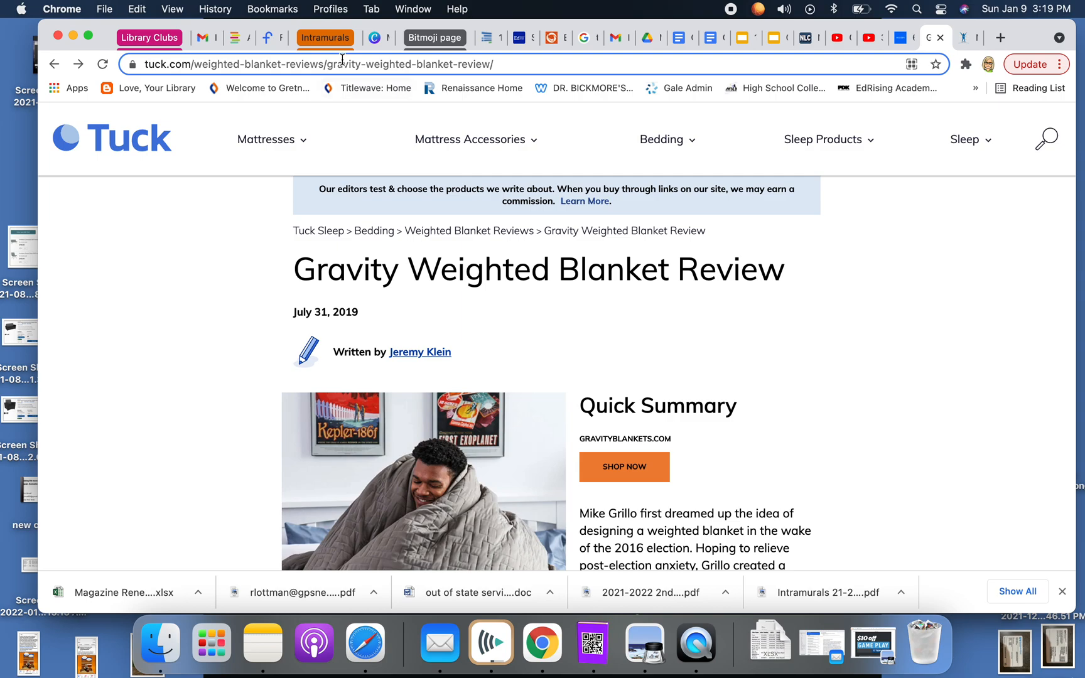
pyautogui.click(343, 63)
pyautogui.press('super+c')
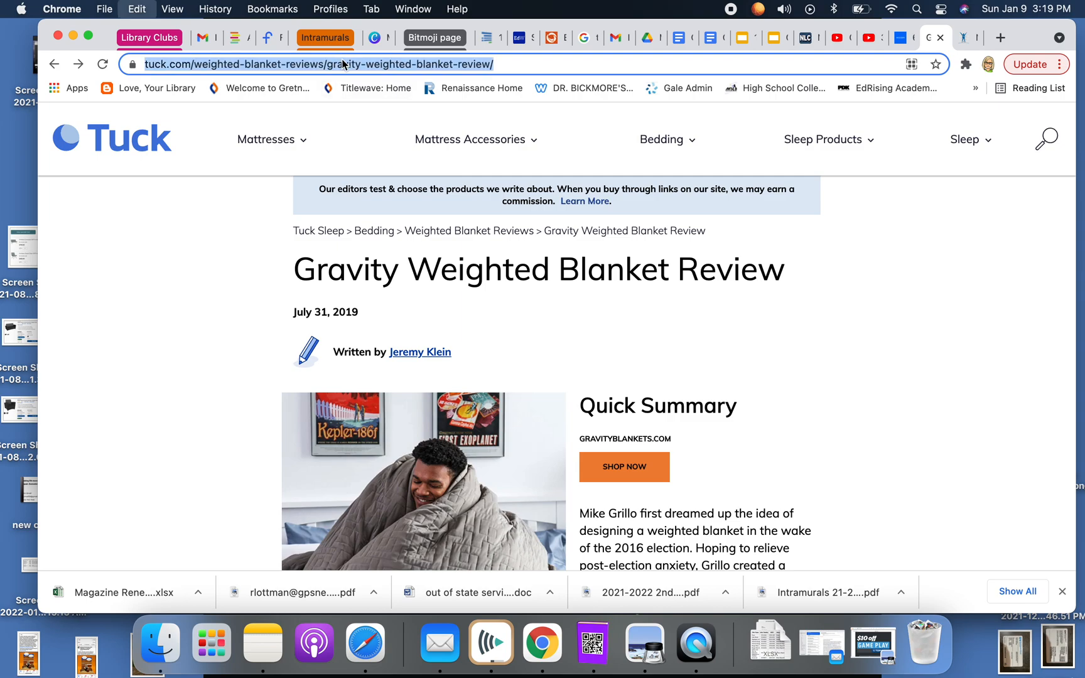
pyautogui.click(964, 38)
pyautogui.press('super+v')
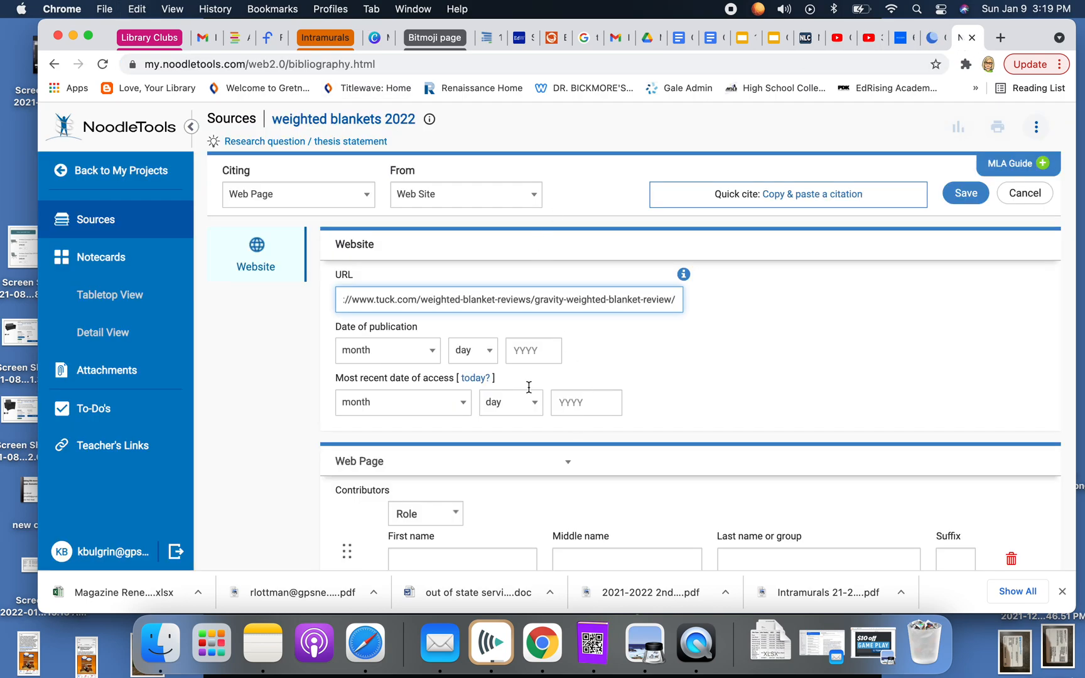
# Set the citation's date of publication to July 31, 2019 and its most recent date of access to today
pyautogui.click(934, 38)
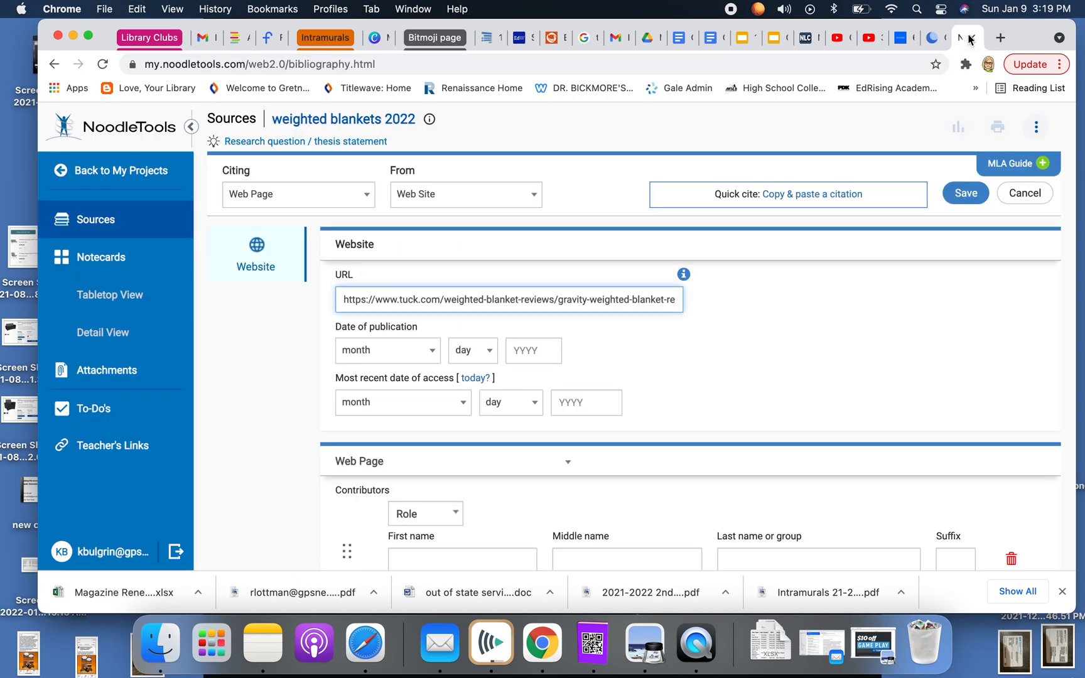
pyautogui.click(962, 38)
pyautogui.click(433, 356)
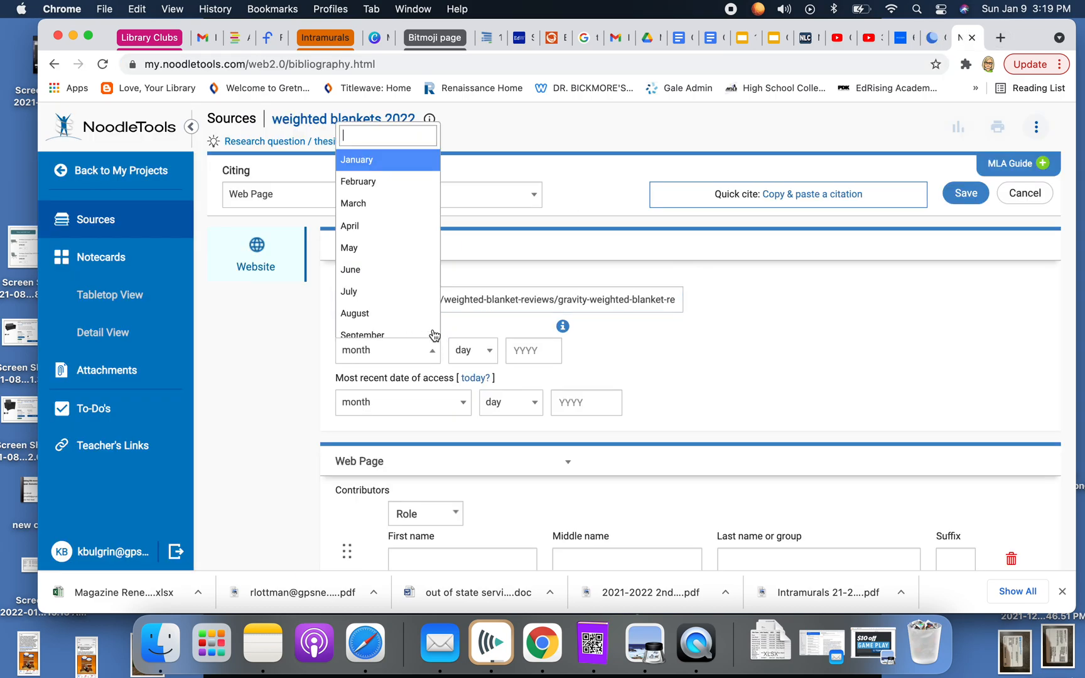
pyautogui.click(414, 290)
pyautogui.click(485, 351)
pyautogui.scroll(-5, 470, 290)
pyautogui.click(470, 325)
pyautogui.click(528, 347)
pyautogui.write('2019')
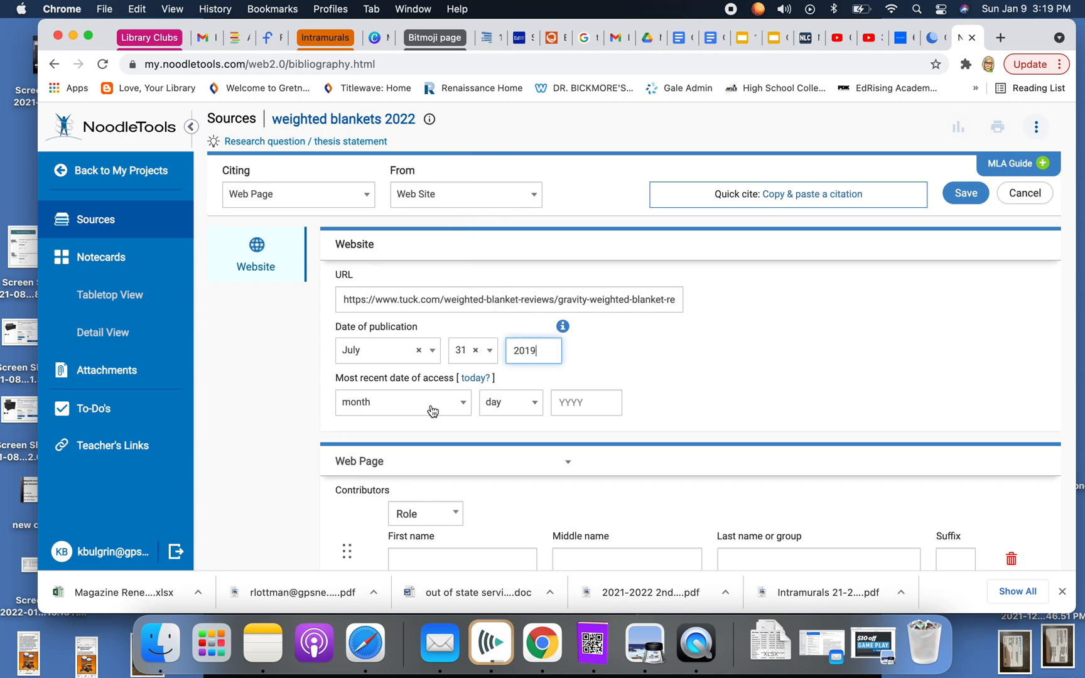
pyautogui.click(476, 380)
# Set the web page contributor's role to Author and enter the first and last name of the review's writer
pyautogui.scroll(-5, 775, 410)
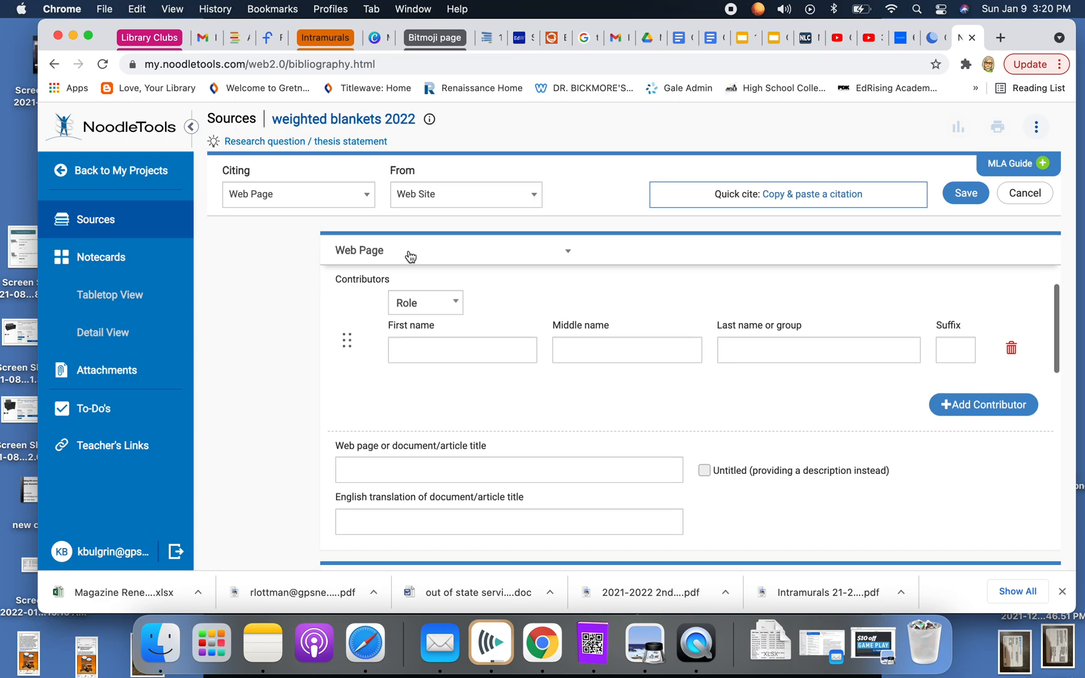
pyautogui.click(455, 302)
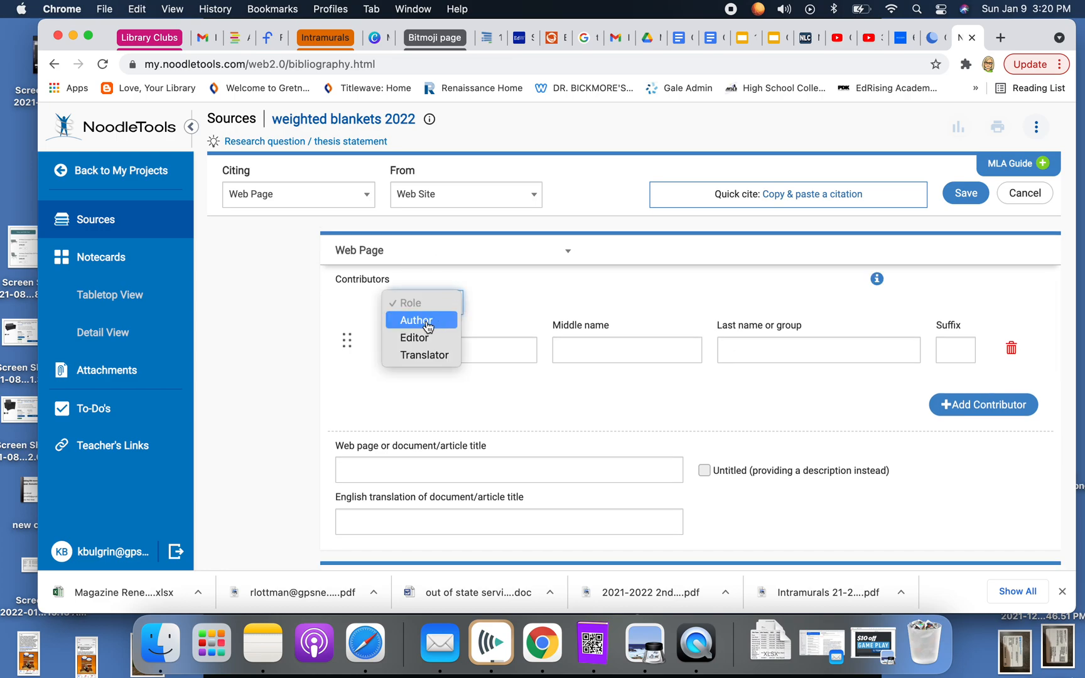
pyautogui.click(430, 324)
pyautogui.click(447, 347)
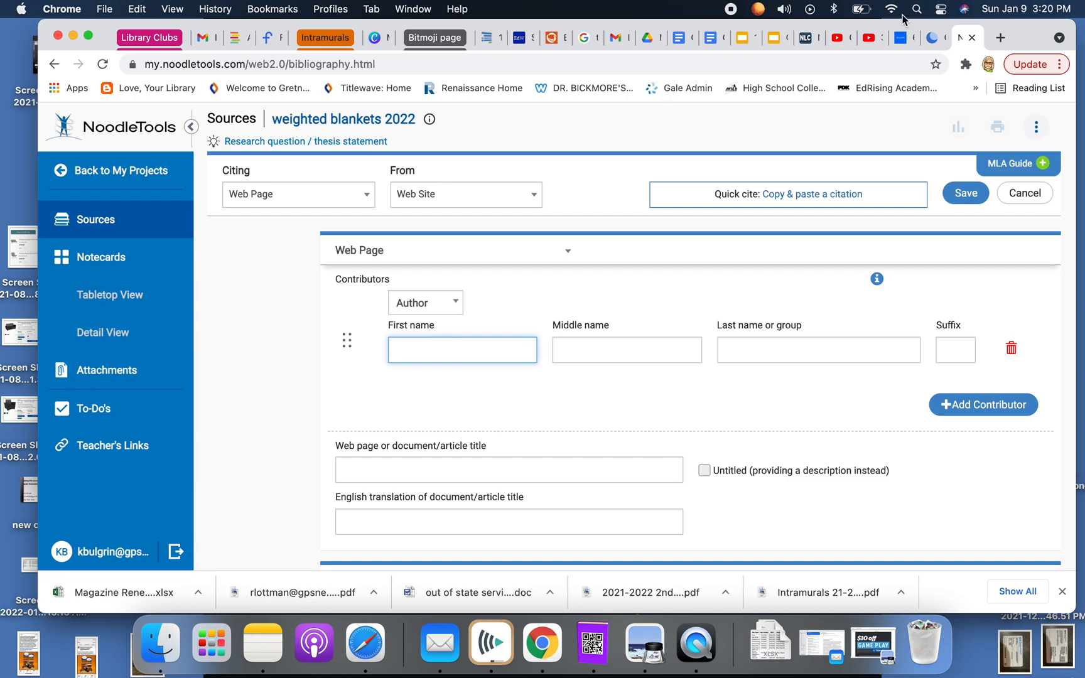
pyautogui.click(932, 38)
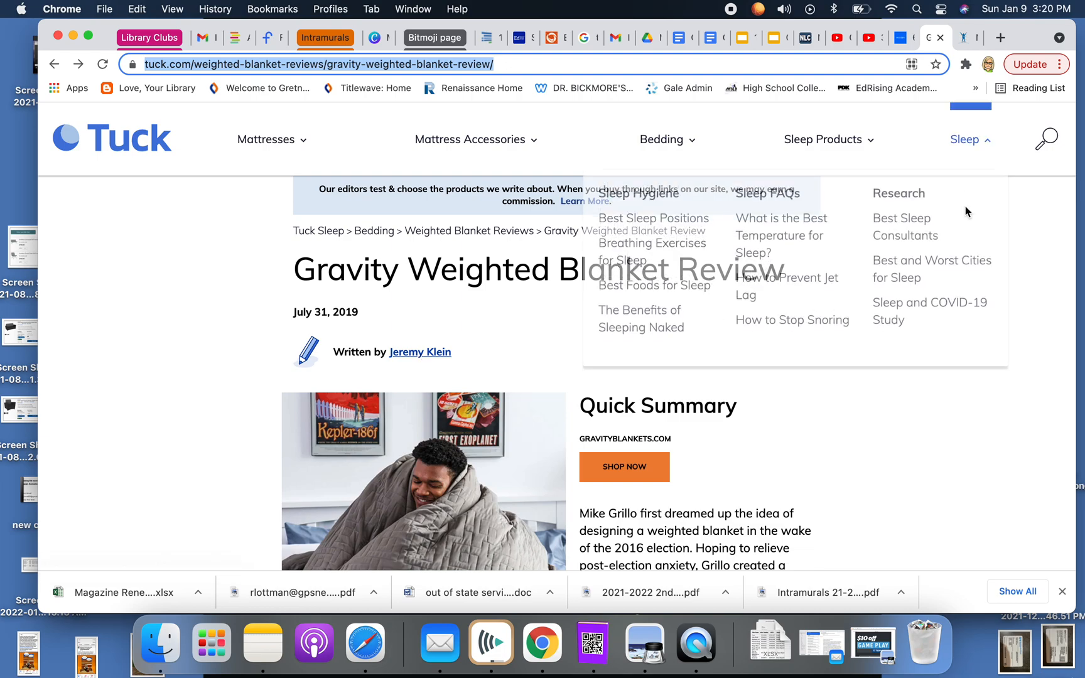
pyautogui.click(971, 43)
pyautogui.write('Jermy')
pyautogui.press('Tab')
pyautogui.press('Tab')
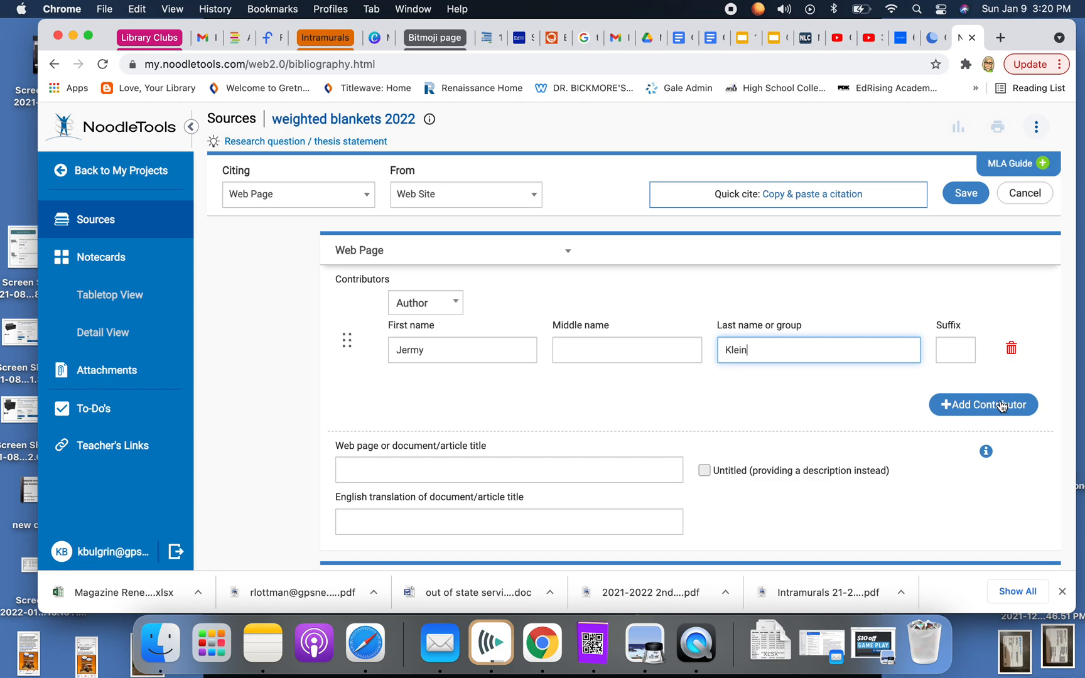
# Copy the headline "Gravity Weighted Blanket Review" from the Tuck page into the web page or document/article title field
pyautogui.scroll(-3, 712, 437)
pyautogui.scroll(2, 711, 438)
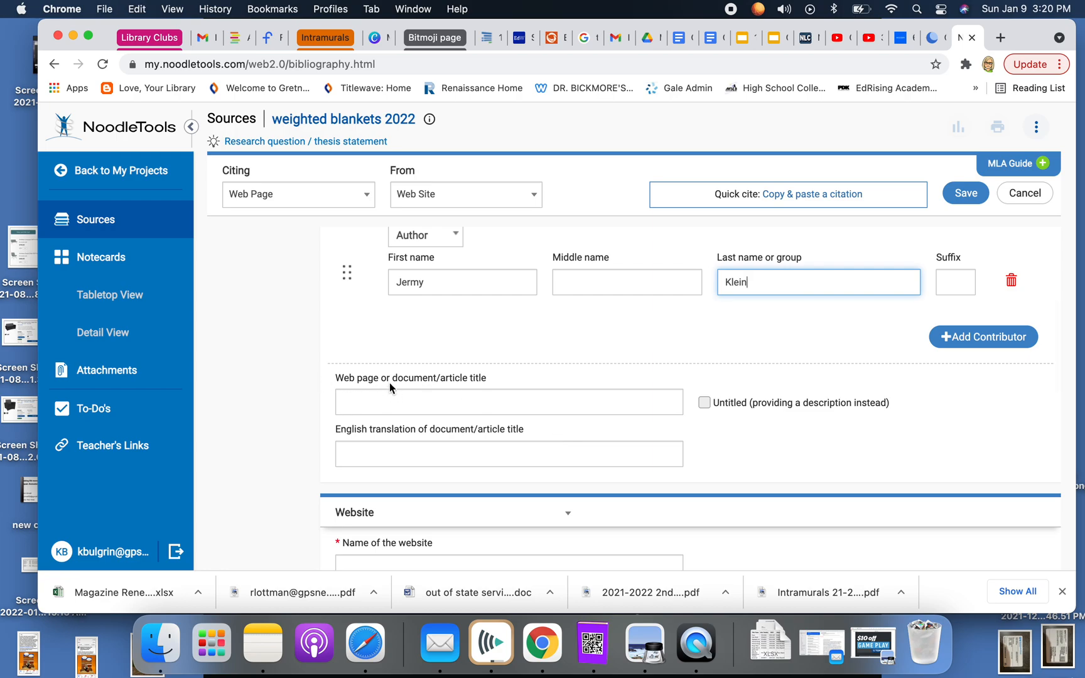
pyautogui.click(382, 401)
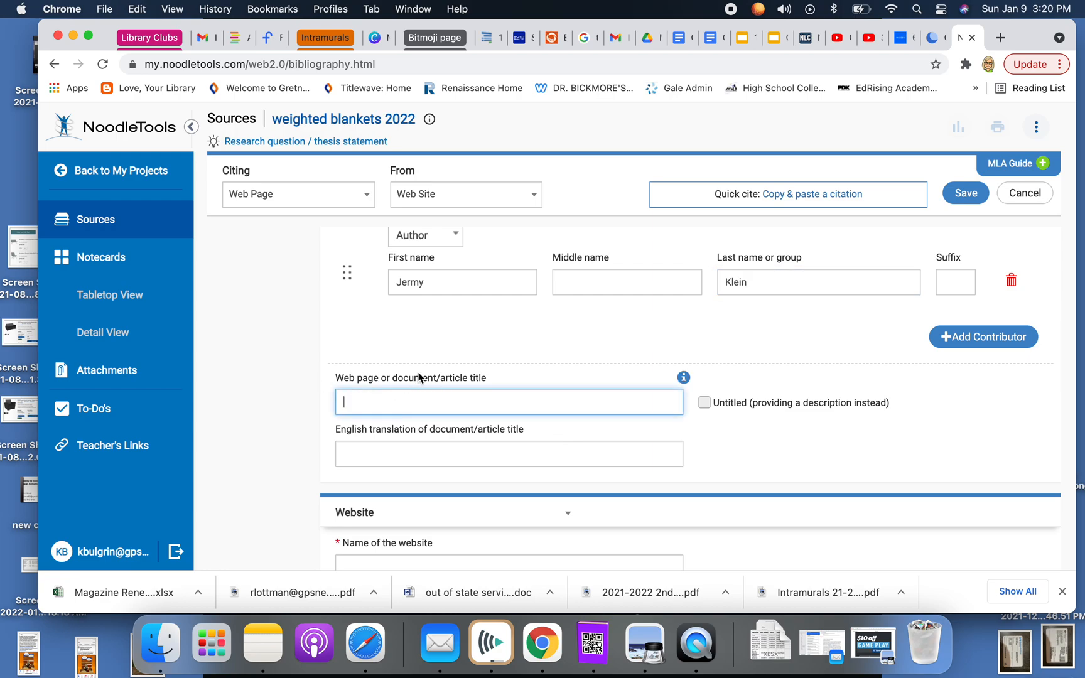
pyautogui.click(939, 43)
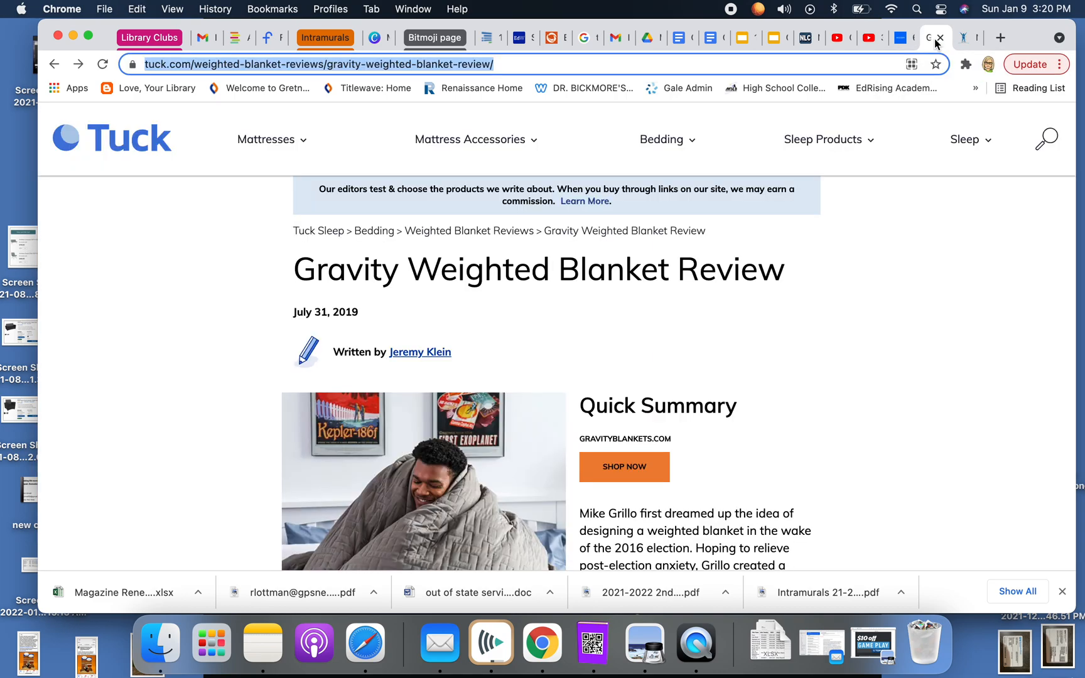
pyautogui.moveTo(296, 271); pyautogui.dragTo(778, 256)
pyautogui.press('super+c')
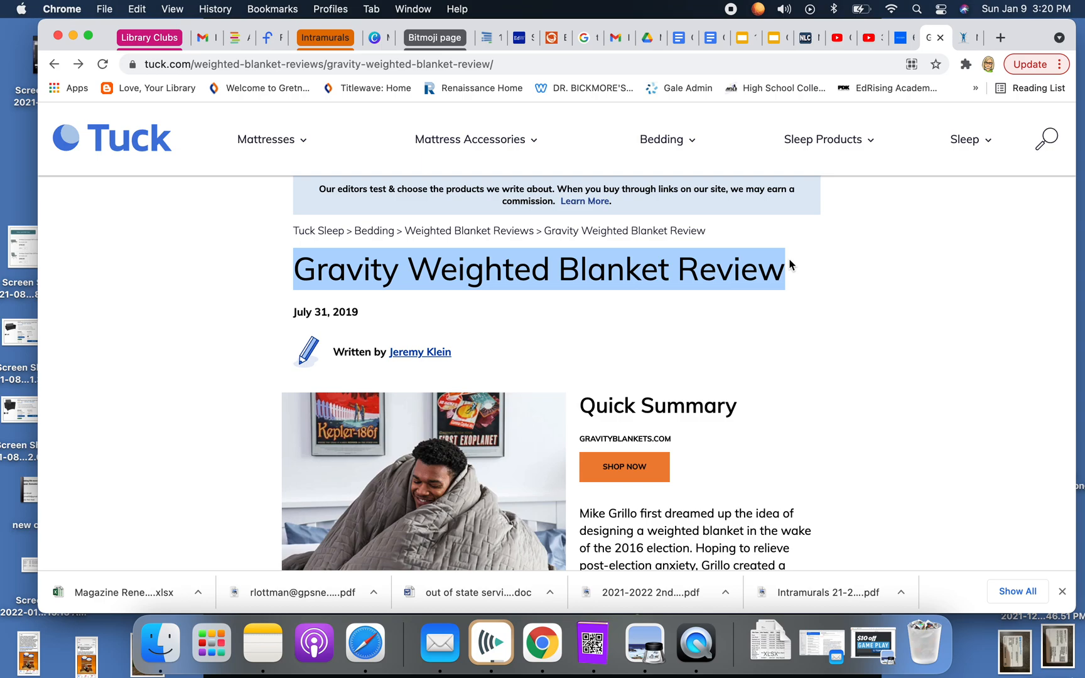
pyautogui.click(963, 38)
pyautogui.press('super+v')
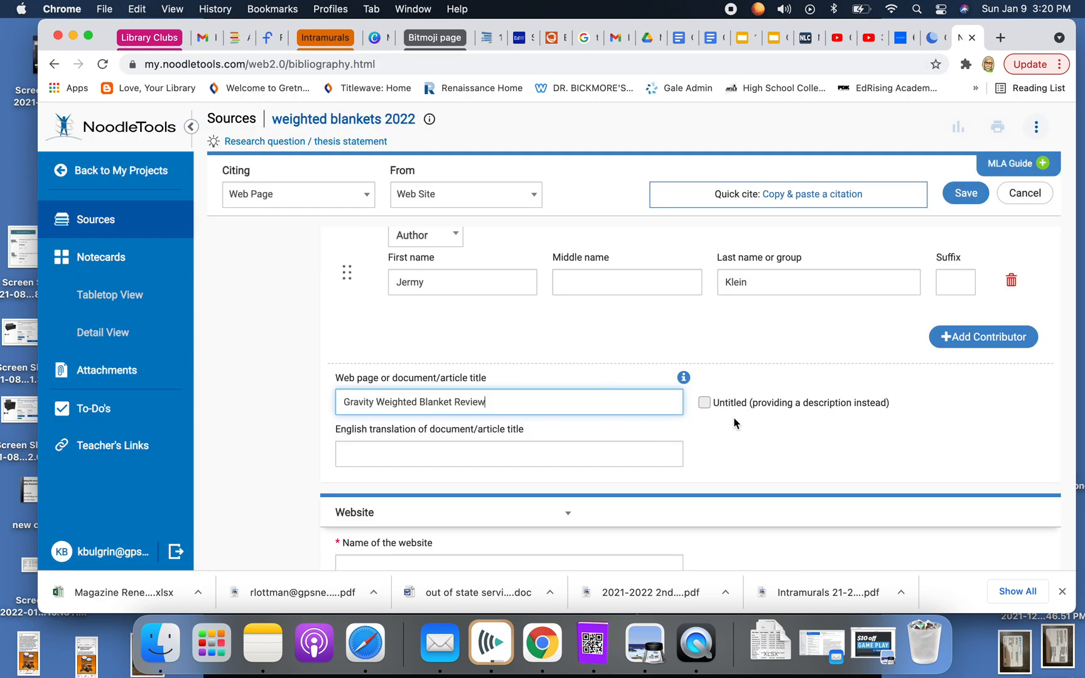
# Check the site's name on the Tuck page and enter "Tuck" as the name of the website
pyautogui.scroll(-1, 785, 476)
pyautogui.scroll(-2, 785, 471)
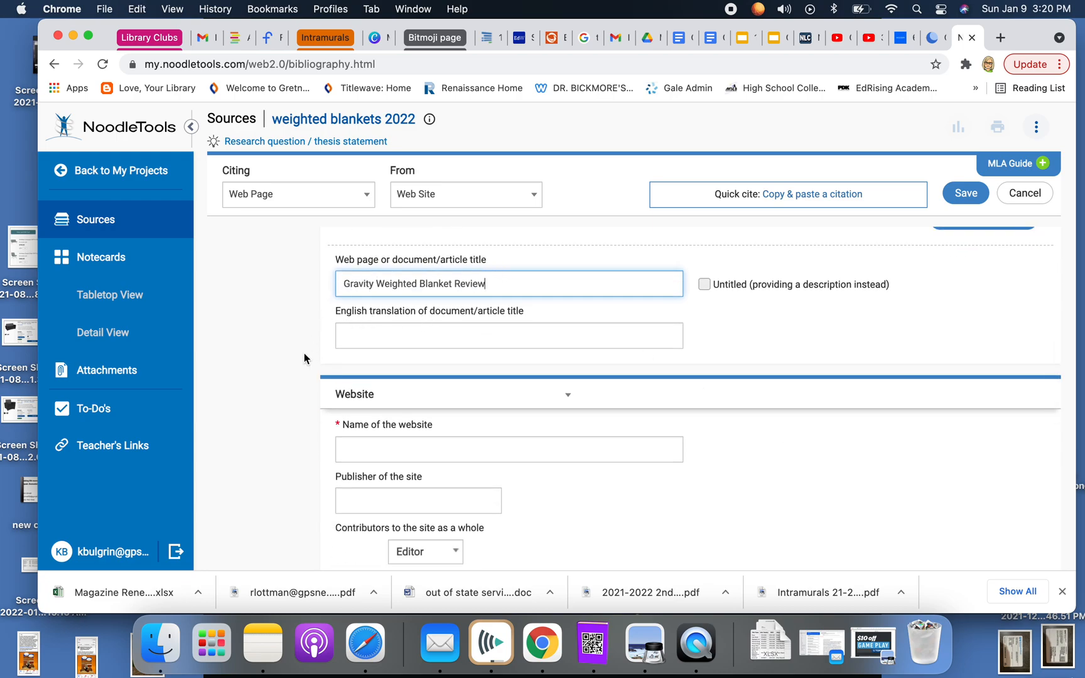
pyautogui.scroll(-3, 268, 431)
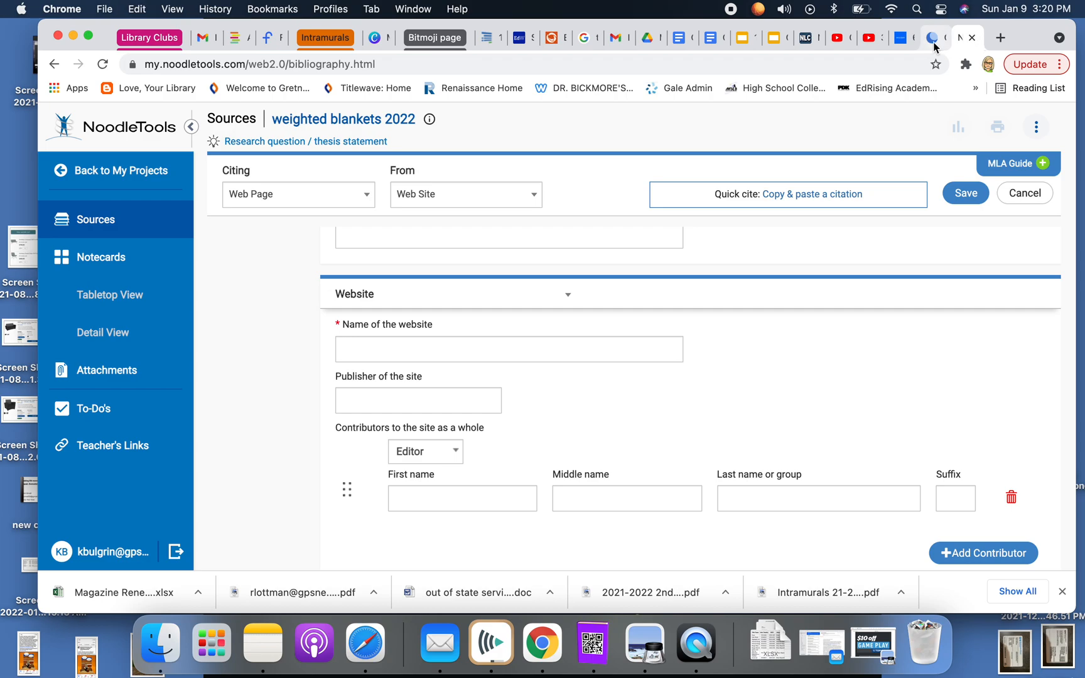
pyautogui.click(933, 44)
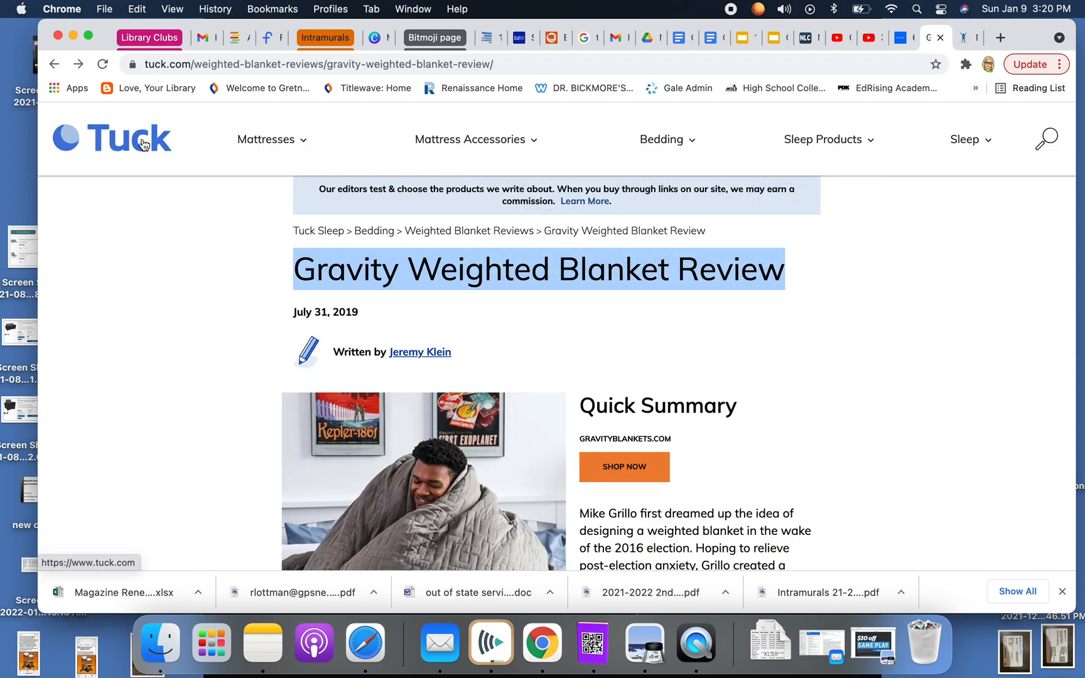
pyautogui.click(967, 40)
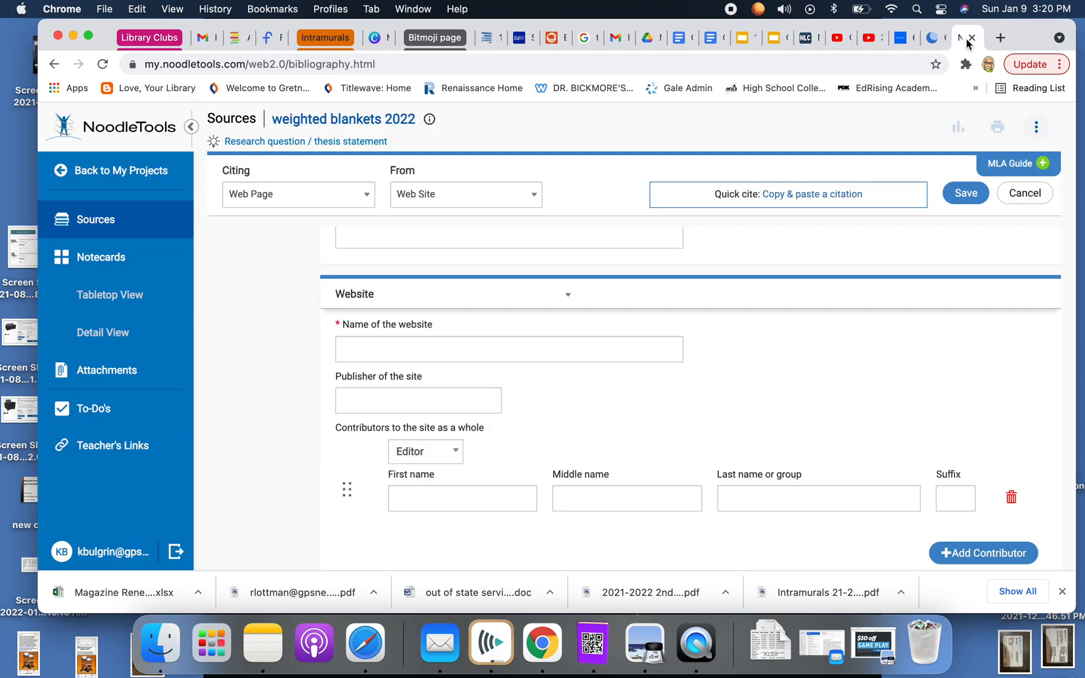
pyautogui.click(427, 356)
pyautogui.write('Tuck')
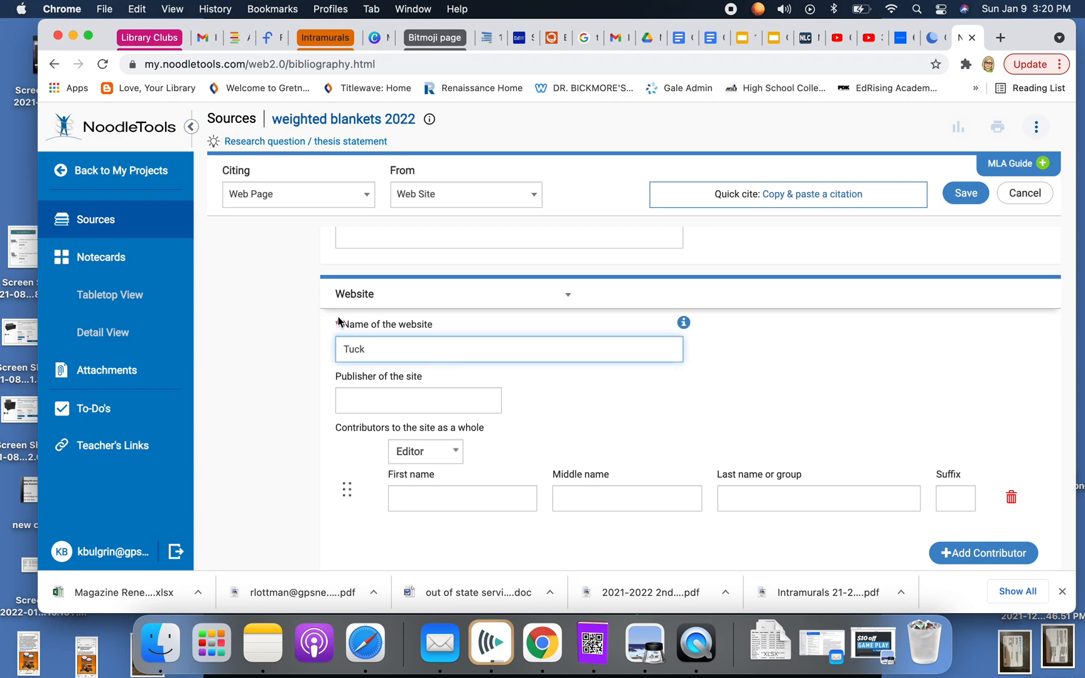
pyautogui.scroll(5, 800, 359)
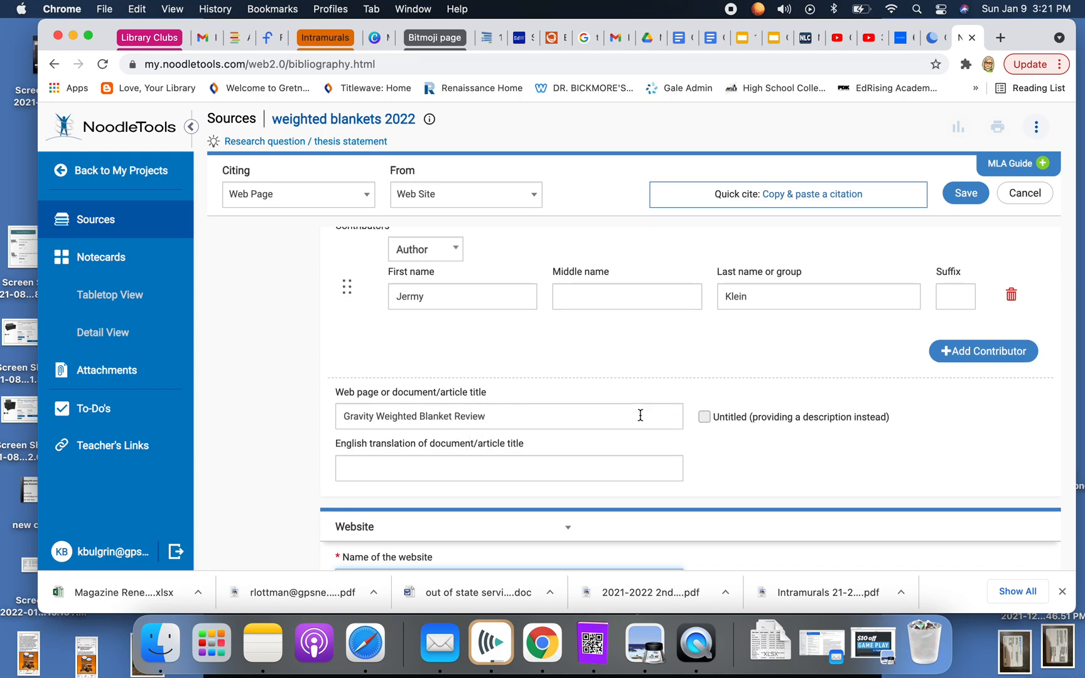
pyautogui.write('Tuck')
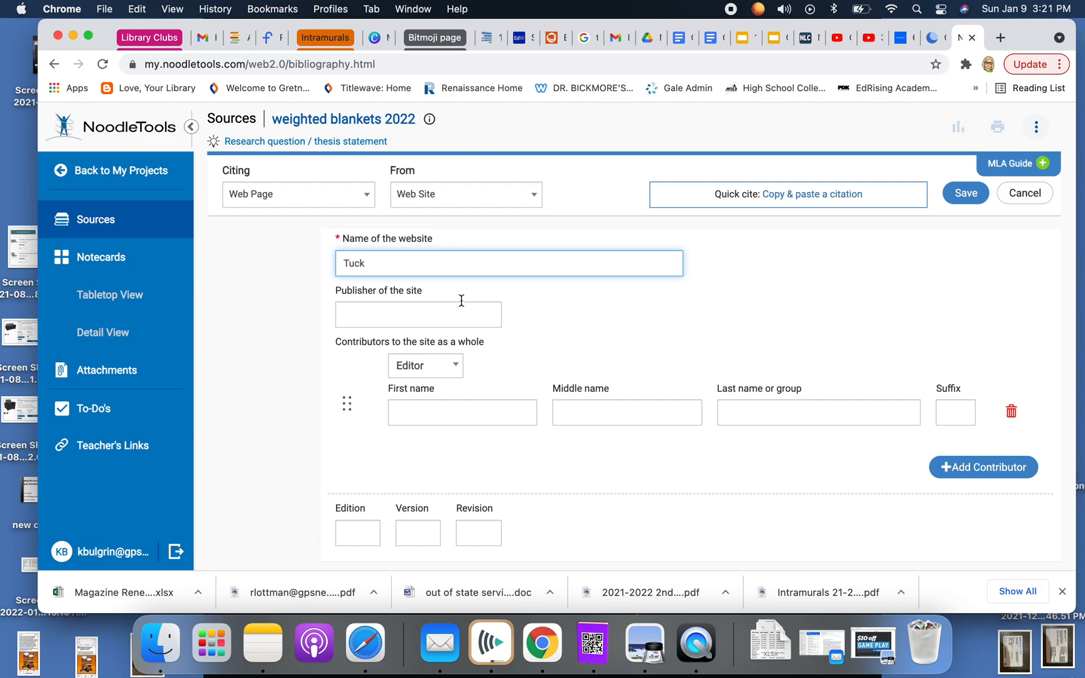
# Check the footer of the Tuck page for the full site name and set the name of the website to "Tuck Advancing Better Sleep"
pyautogui.click(933, 38)
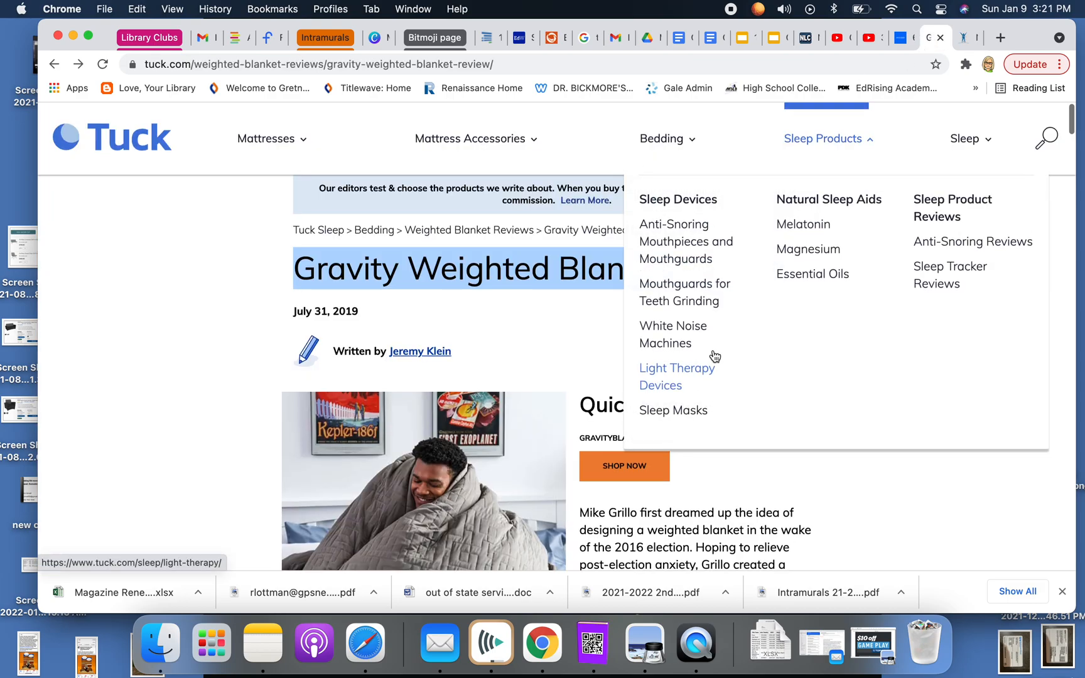
pyautogui.scroll(-20, 155, 432)
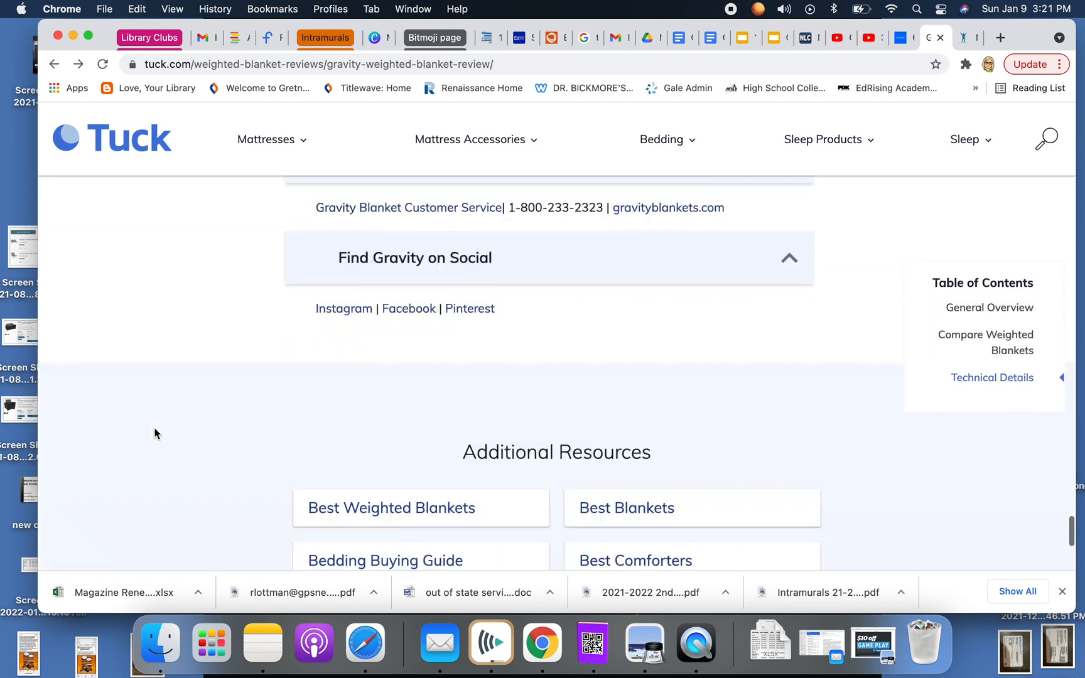
pyautogui.scroll(-5, 154, 428)
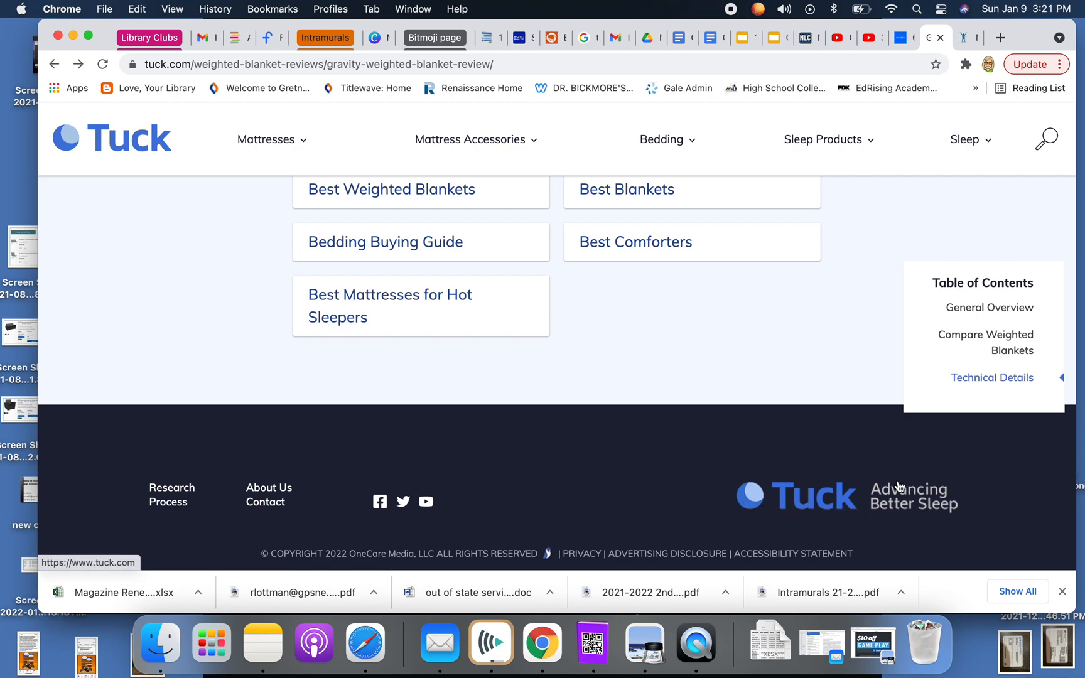
pyautogui.click(965, 36)
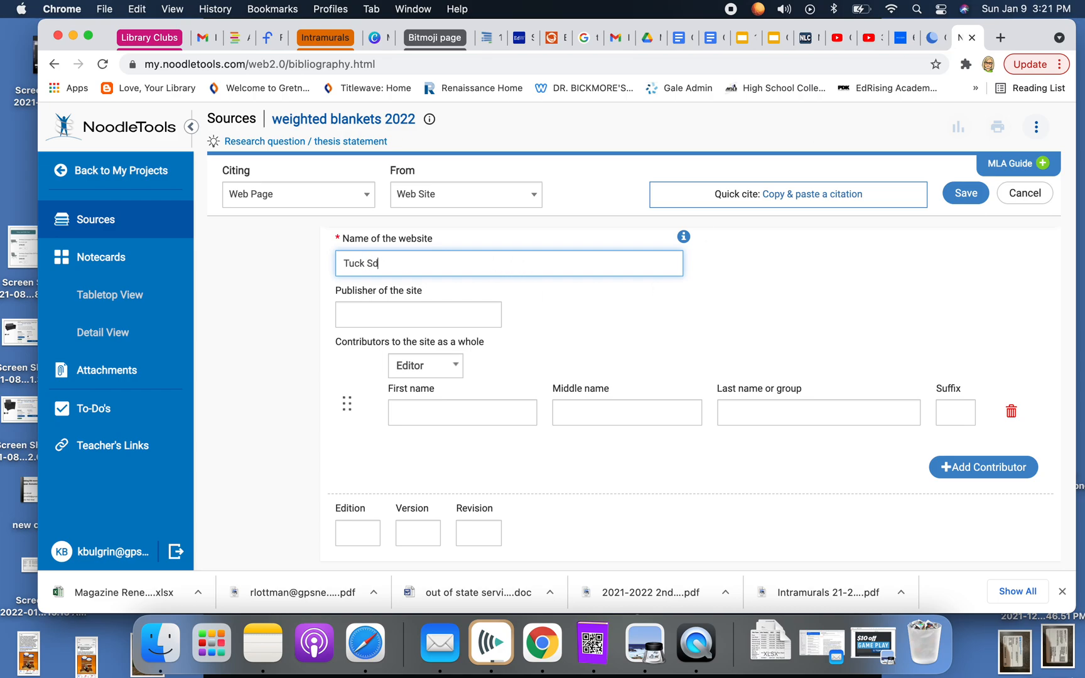
pyautogui.write('Advancing Better Sleep')
# Enter "One Care Media" from the Tuck page's copyright line as the publisher of the site and save the citation
pyautogui.click(411, 316)
pyautogui.write('One')
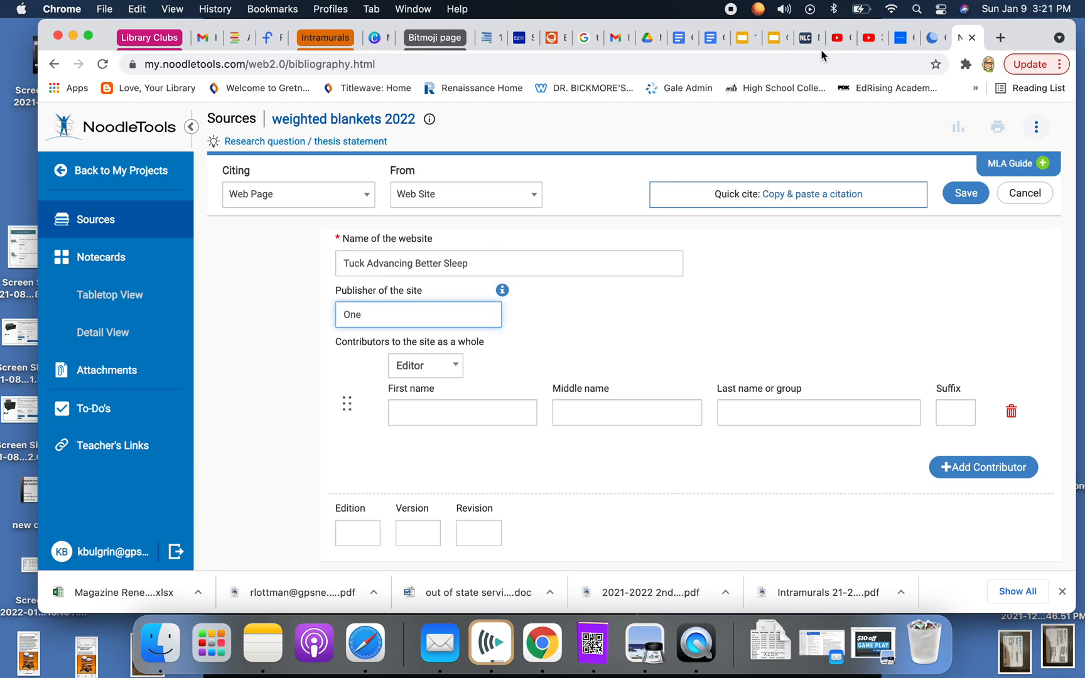
pyautogui.click(931, 38)
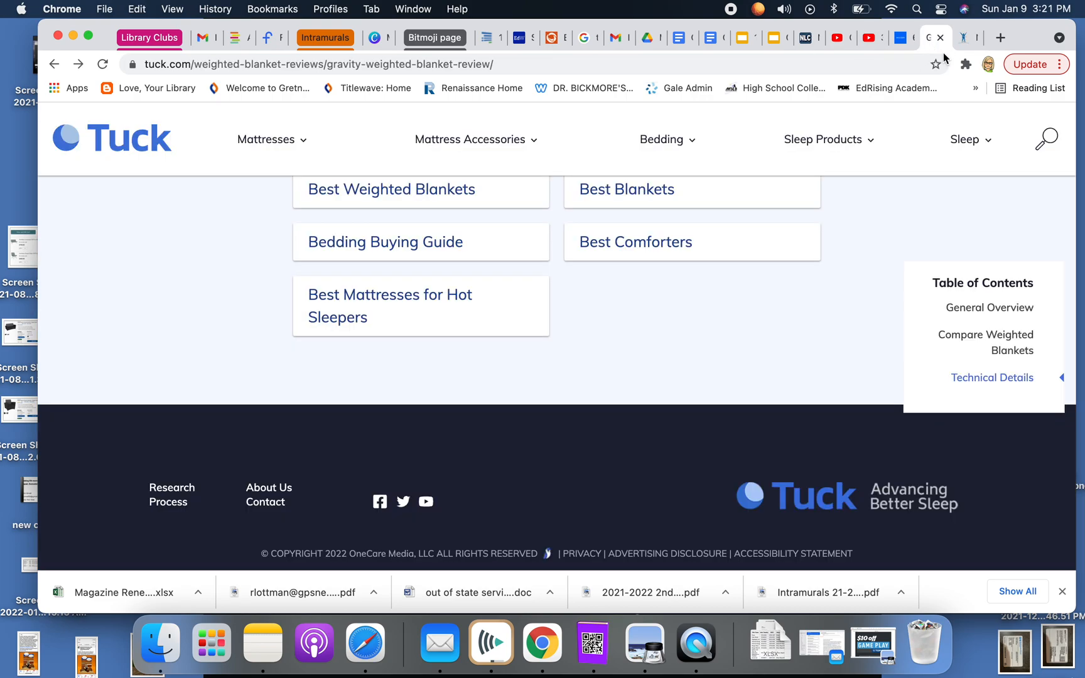
pyautogui.click(939, 38)
pyautogui.write('Care Media')
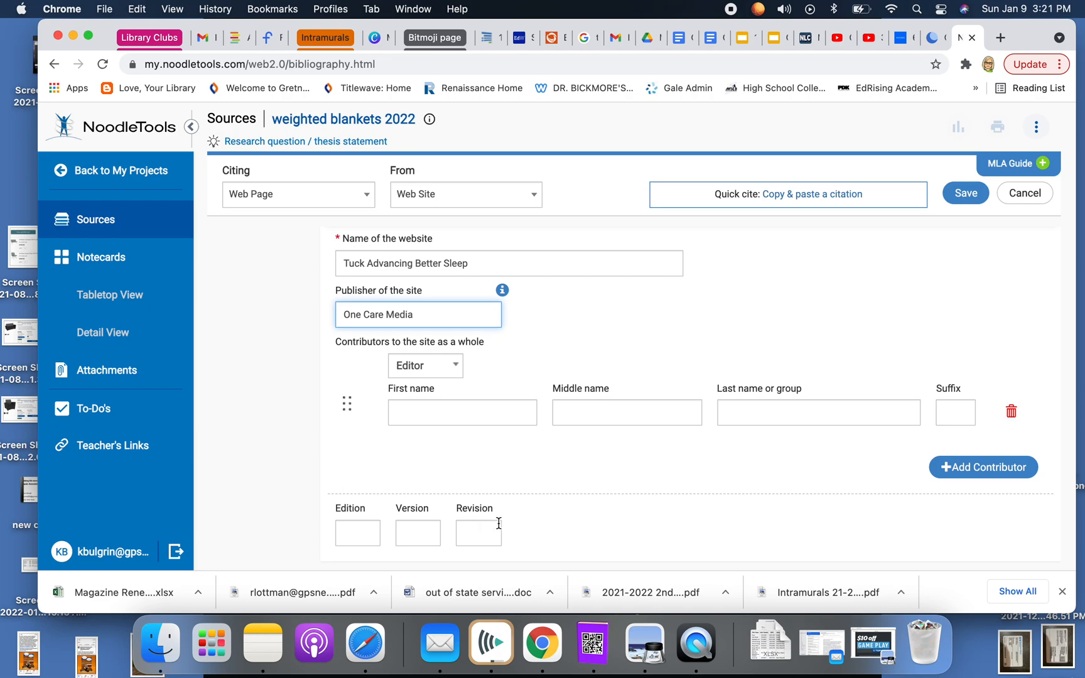
pyautogui.click(965, 194)
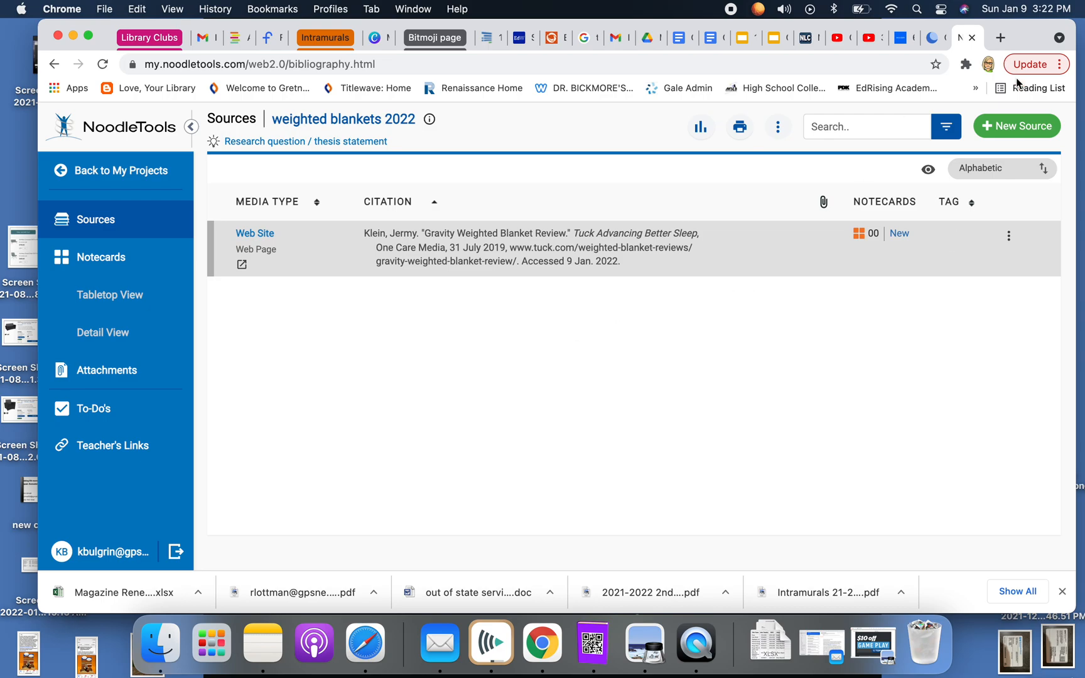
# Start a new citation for a Web Page found on a website
pyautogui.click(1027, 128)
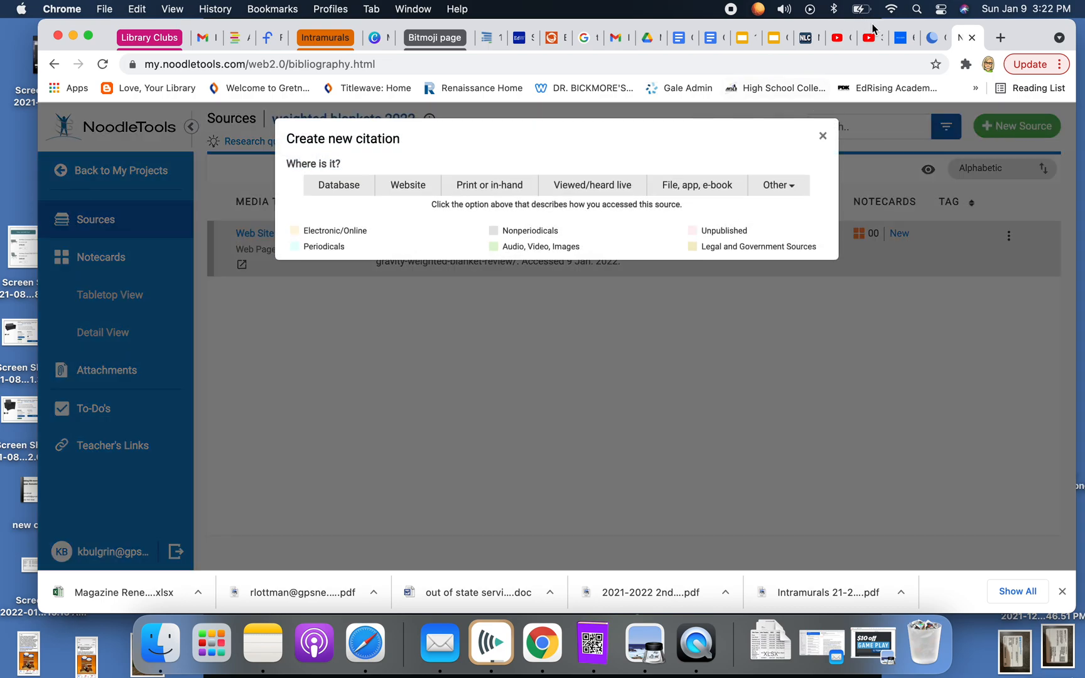
pyautogui.click(407, 187)
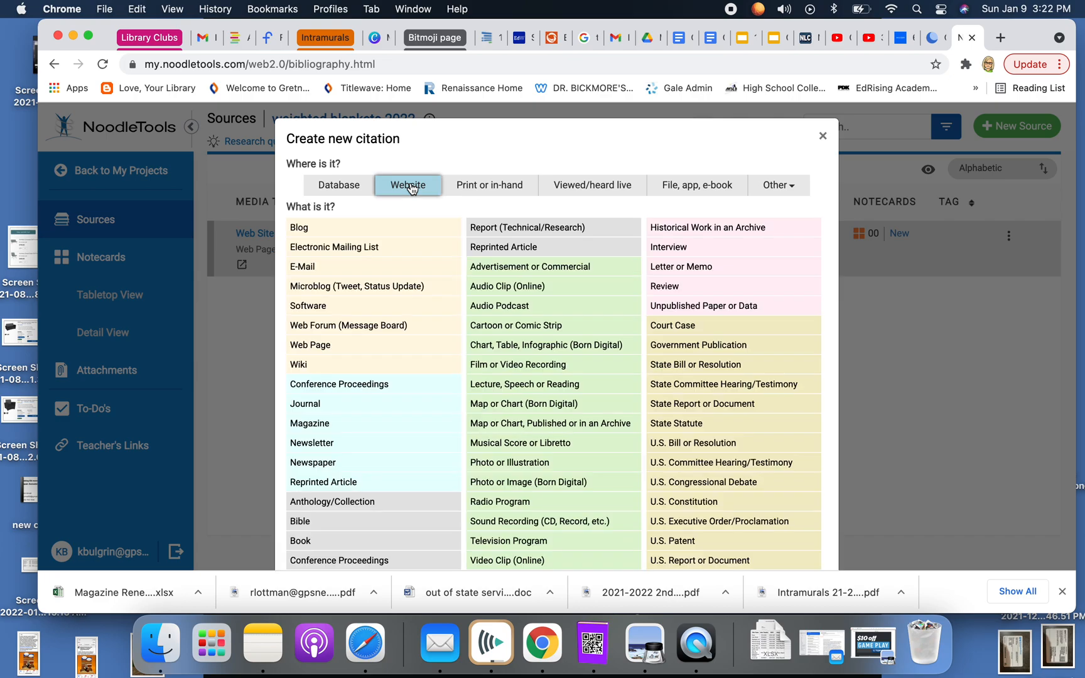
pyautogui.click(322, 344)
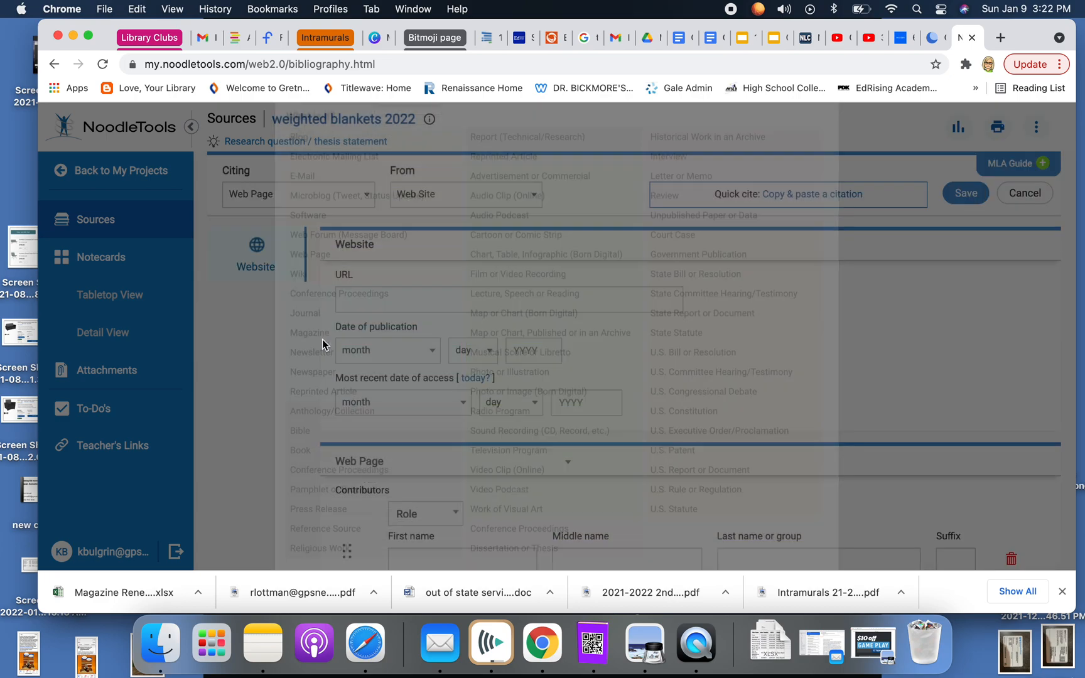
# Copy the address of Insider's best weighted blanket article into the new citation's URL field
pyautogui.click(901, 38)
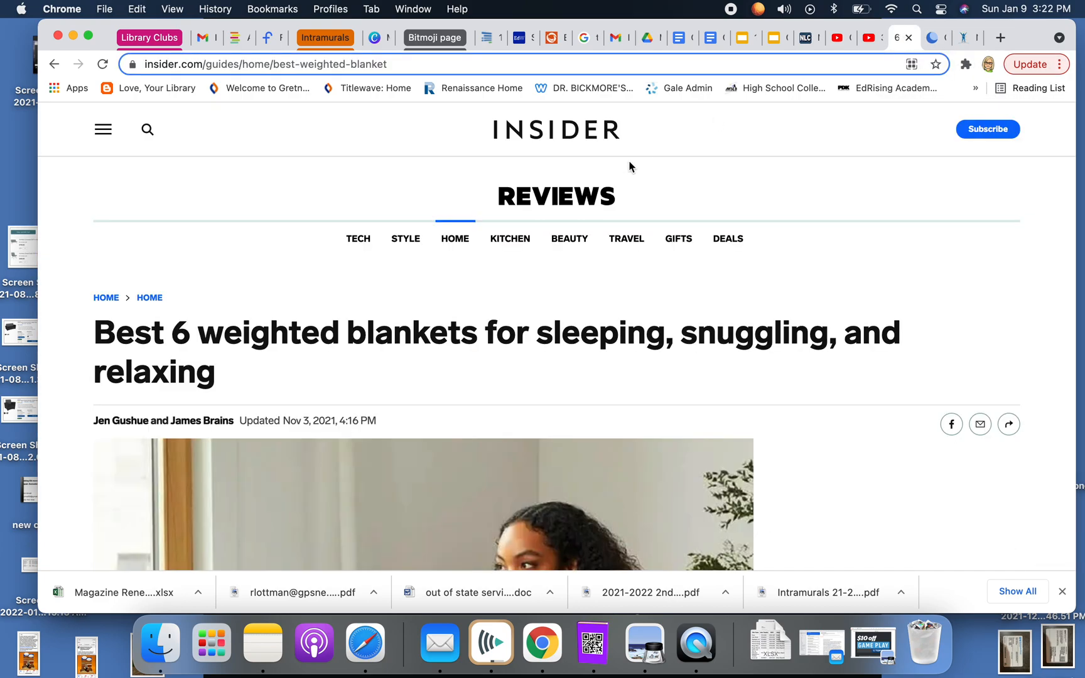
pyautogui.click(507, 64)
pyautogui.press('super+c')
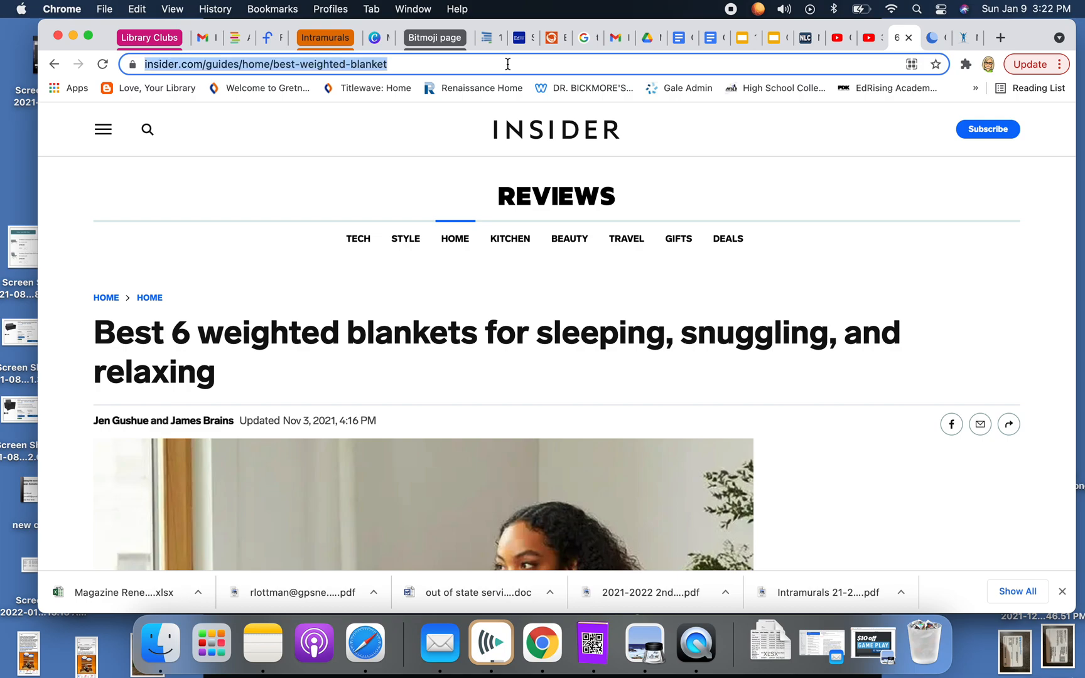
pyautogui.click(961, 38)
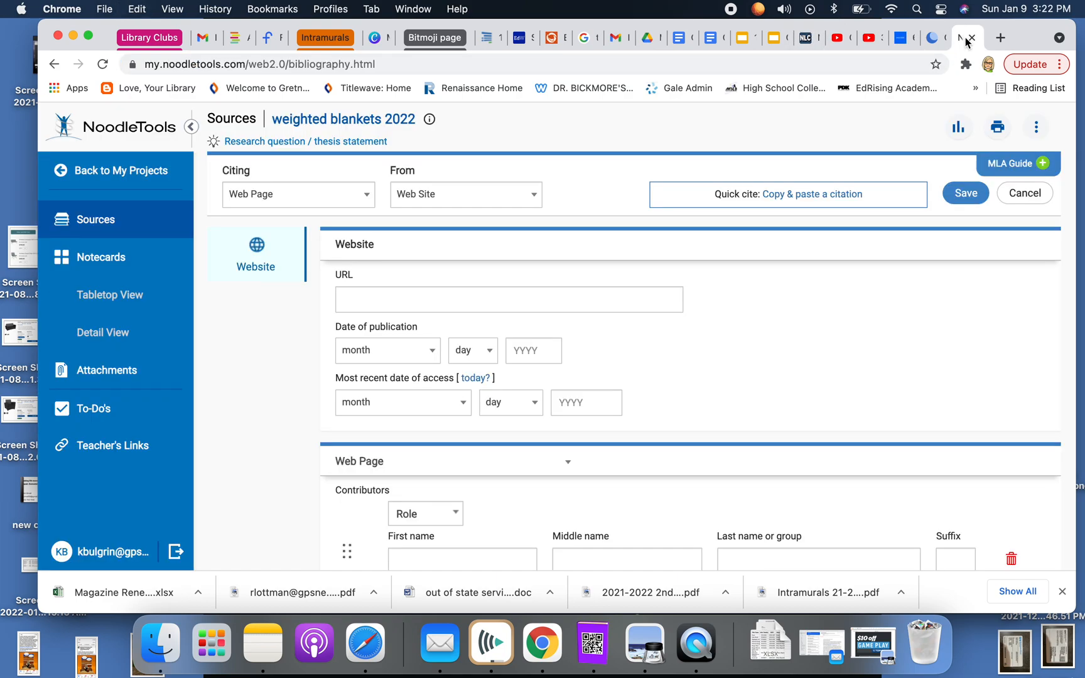
pyautogui.click(430, 299)
pyautogui.press('super+v')
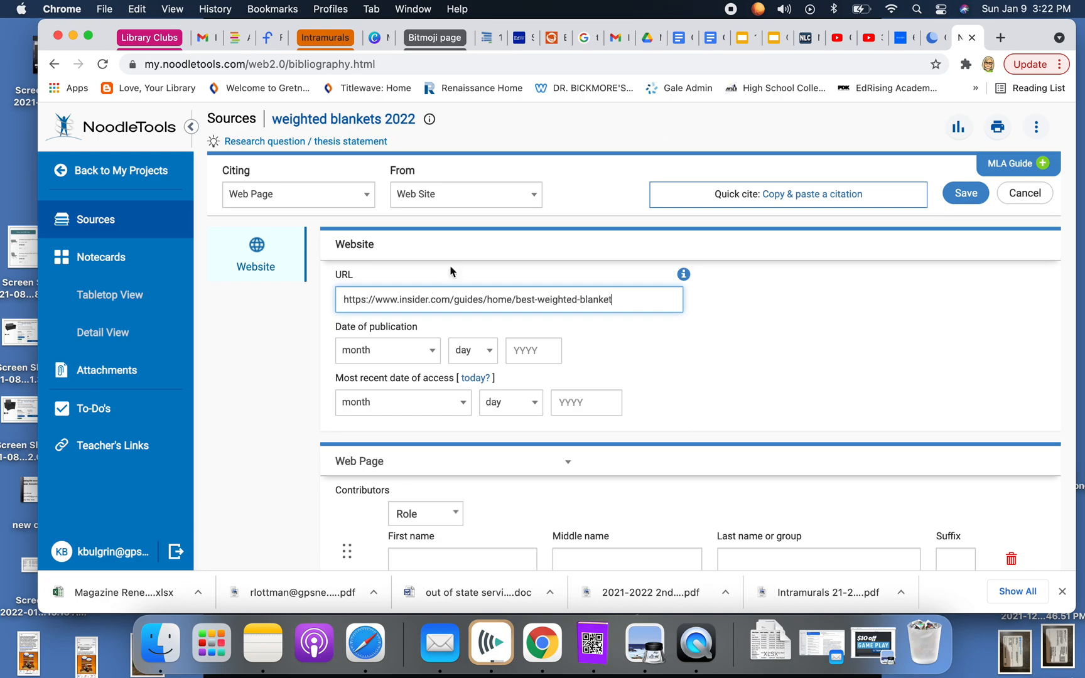
# Check the Insider article's date, then set the date of publication to November 3, 2021 and the most recent date of access to today
pyautogui.click(902, 39)
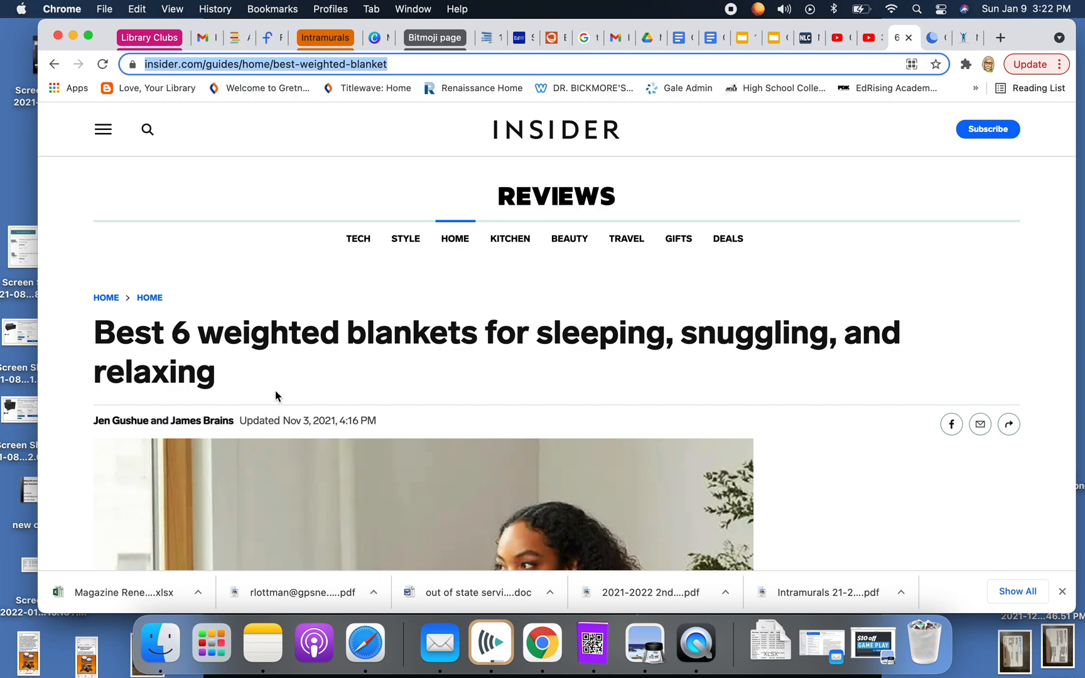
pyautogui.scroll(-1, 341, 384)
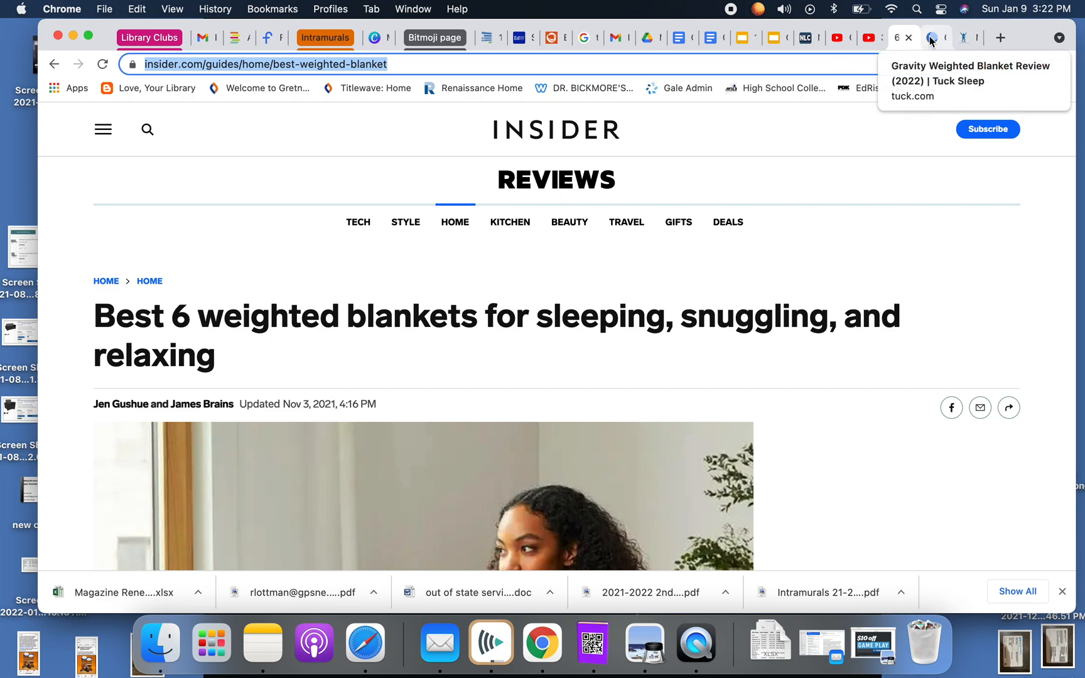
pyautogui.click(964, 39)
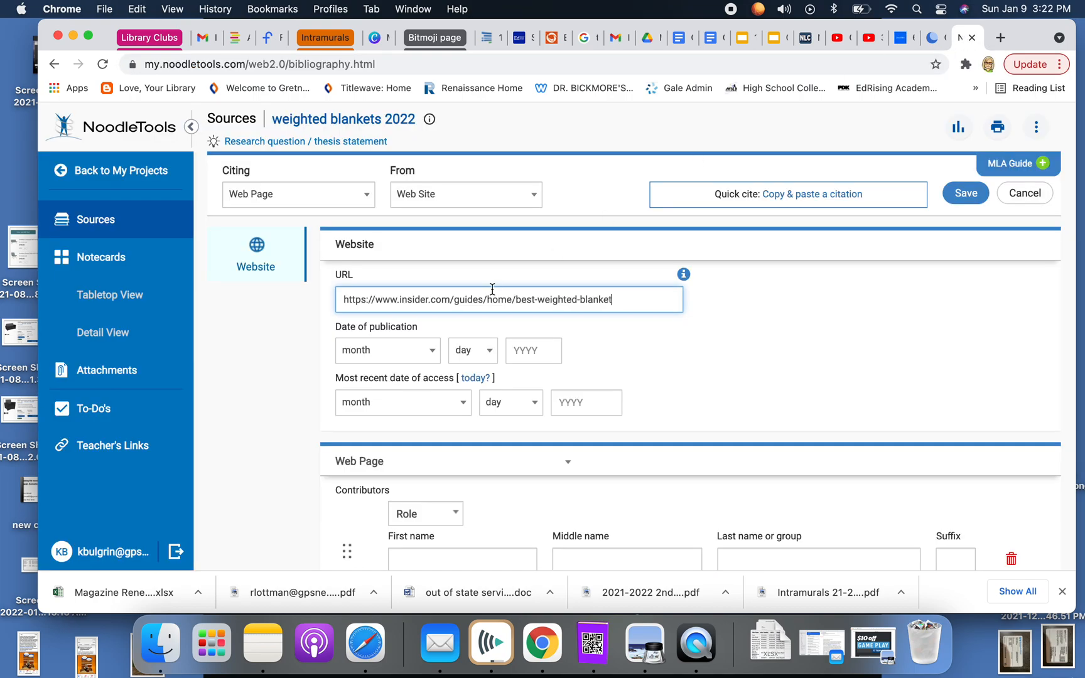
pyautogui.click(433, 355)
pyautogui.scroll(-3, 405, 320)
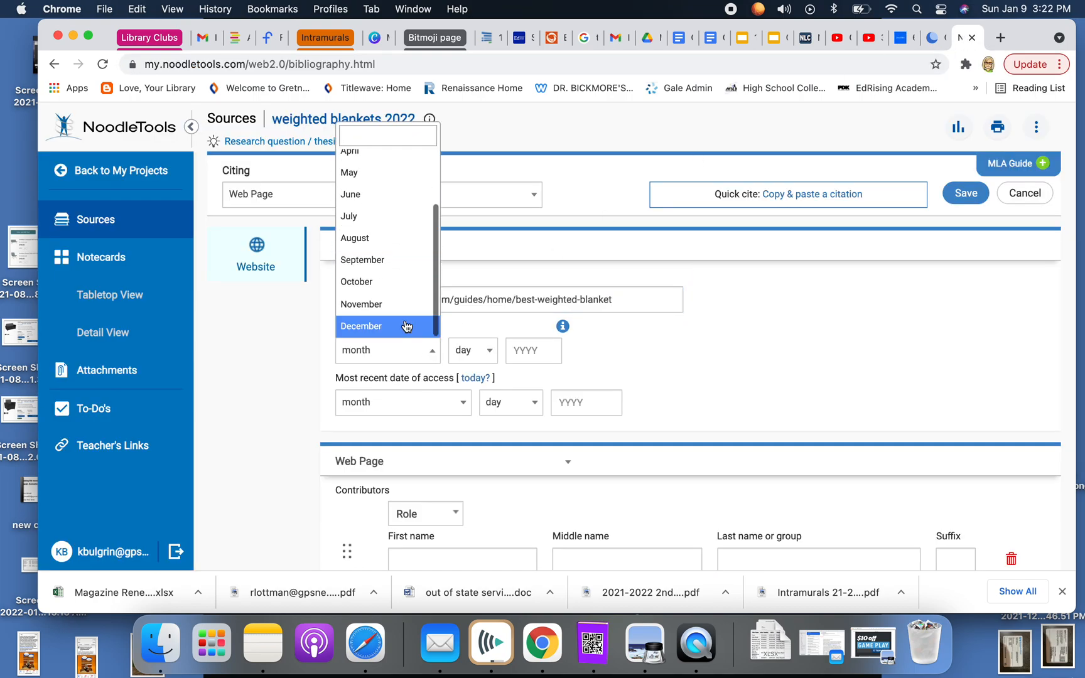
pyautogui.click(397, 303)
pyautogui.click(468, 351)
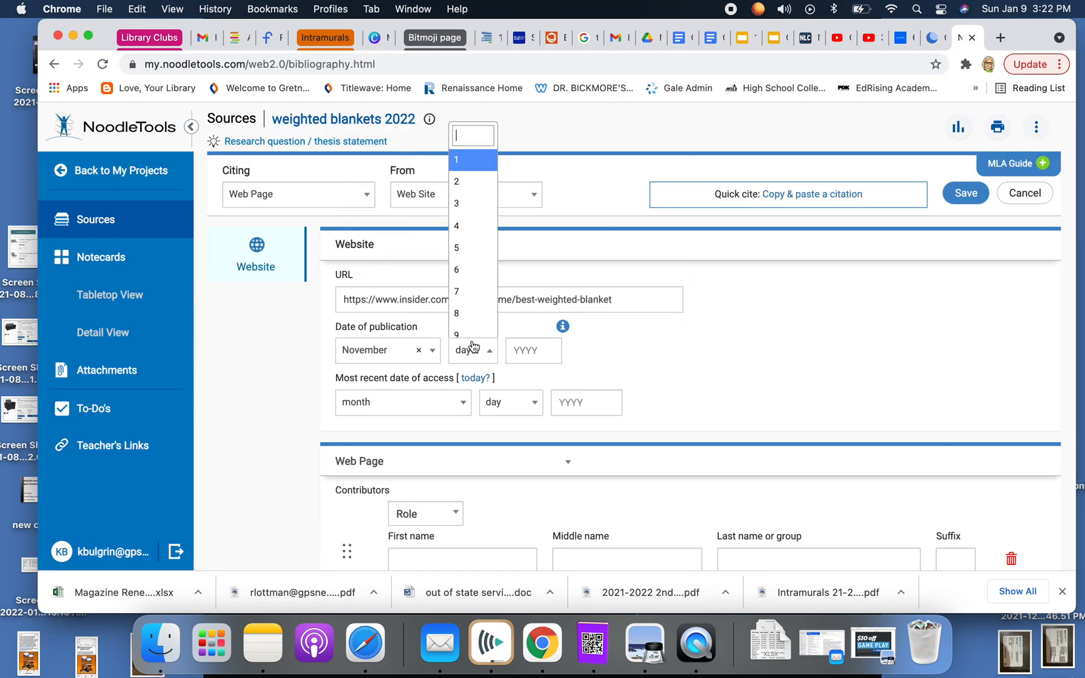
pyautogui.click(469, 206)
pyautogui.click(531, 351)
pyautogui.write('2021')
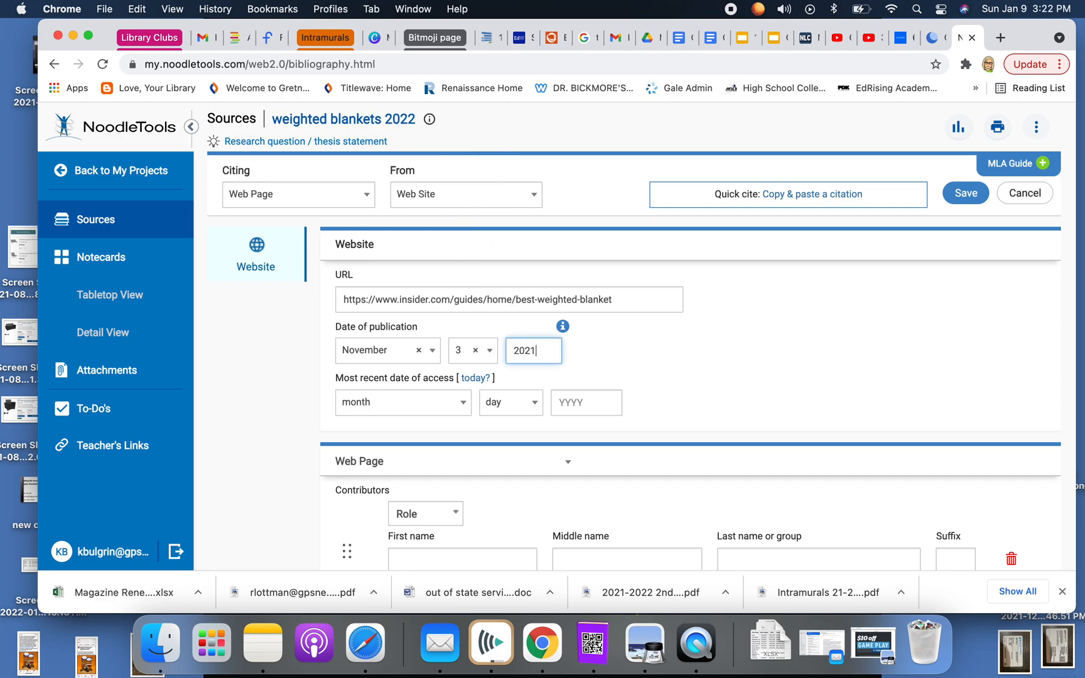
pyautogui.click(475, 377)
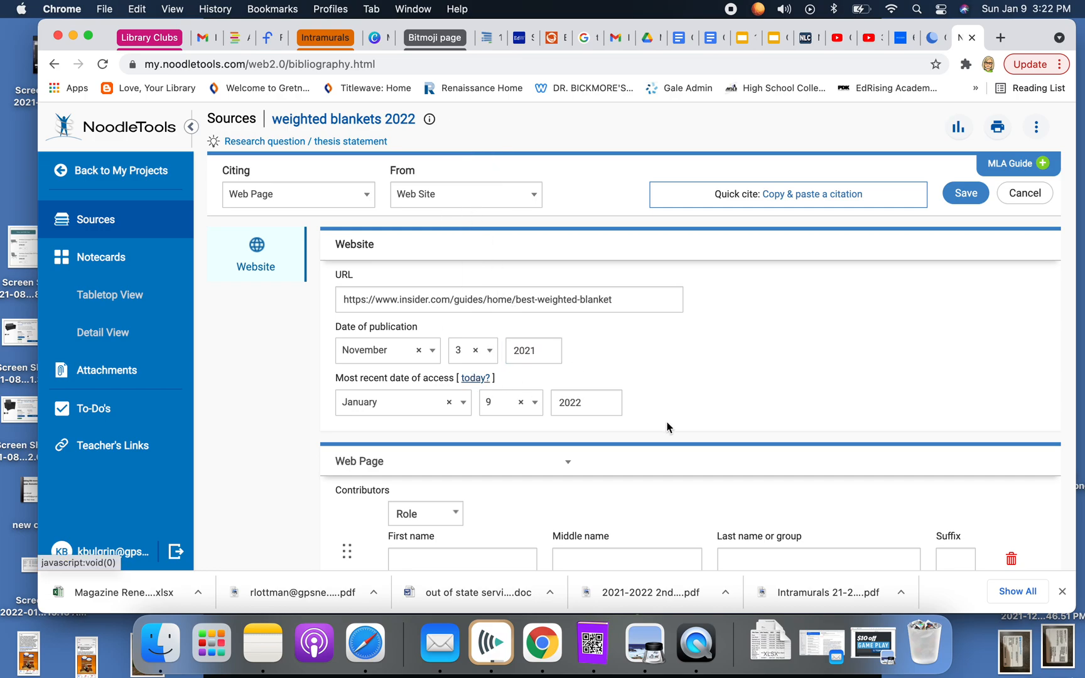
# Set the first contributor's role to Author and enter the first and last name of the first writer credited on the Insider article
pyautogui.scroll(-4, 666, 426)
pyautogui.click(453, 277)
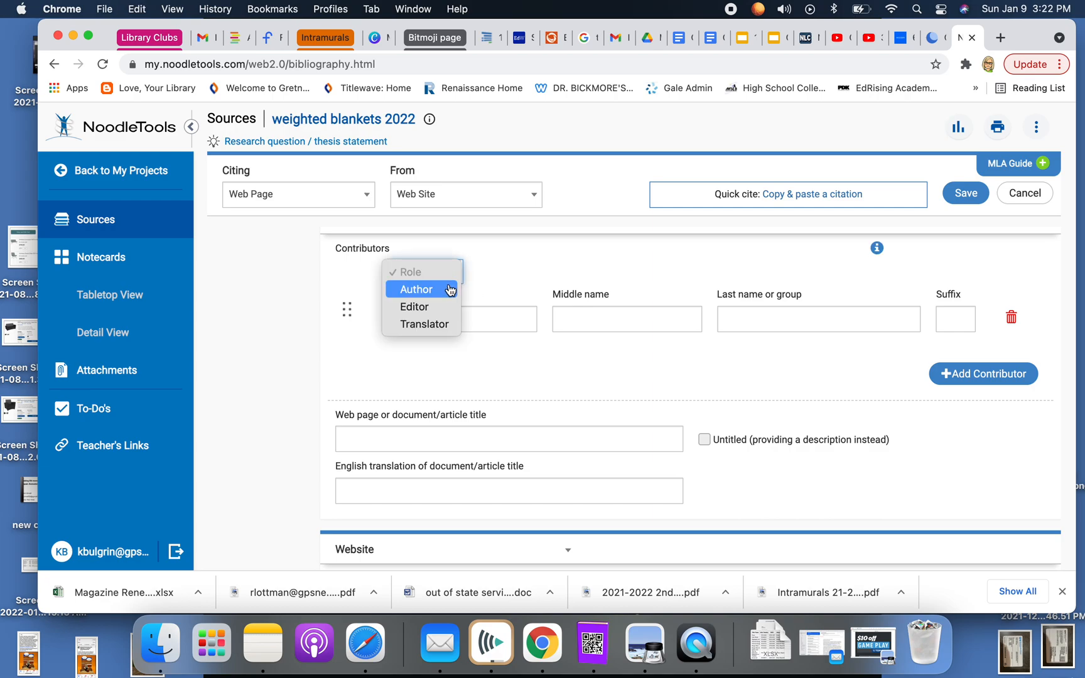
pyautogui.click(453, 288)
pyautogui.click(916, 37)
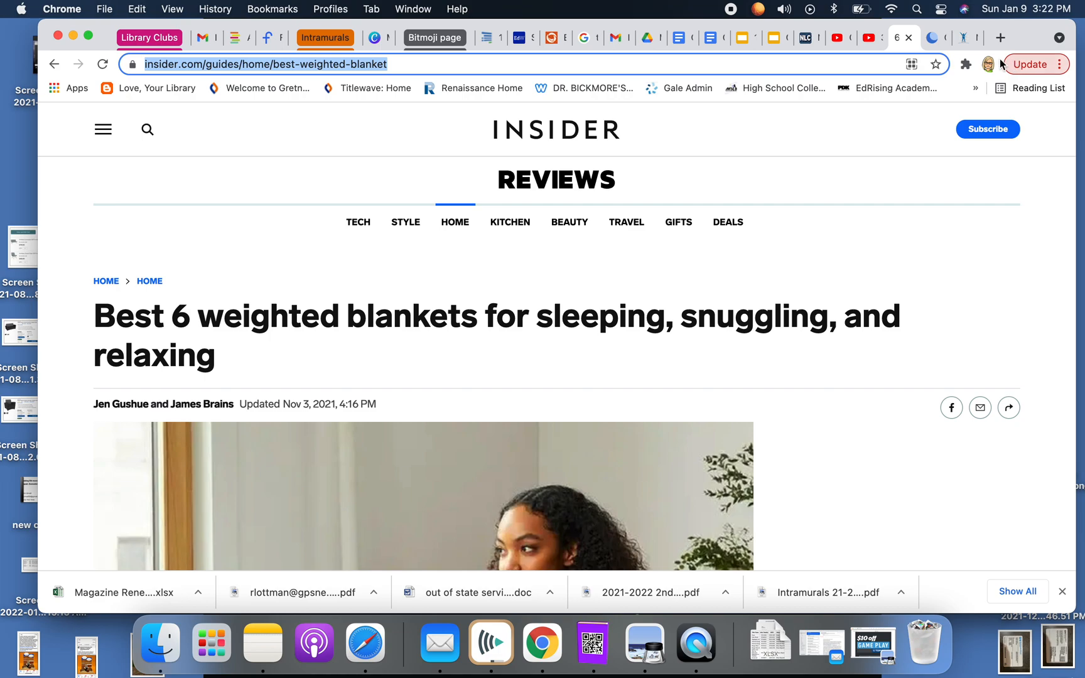
pyautogui.click(964, 37)
pyautogui.click(458, 323)
pyautogui.write('Jen')
pyautogui.press('Tab')
pyautogui.press('Tab')
pyautogui.write('Gush')
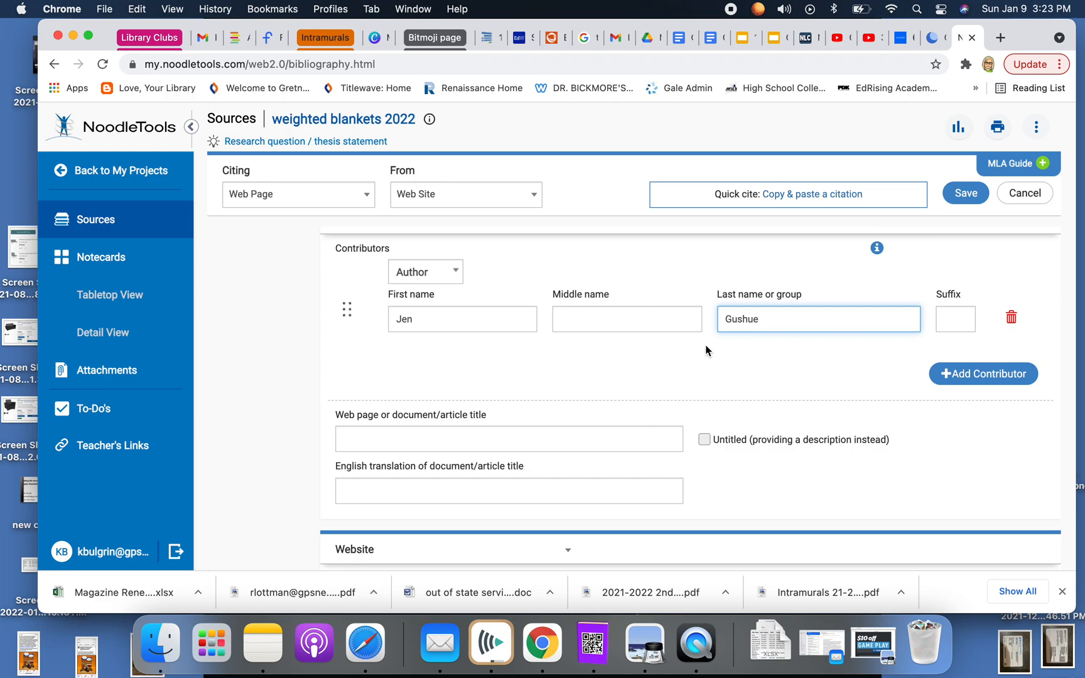
# Add a second contributor with the role Author and enter the first and last name of the article's second writer
pyautogui.click(982, 375)
pyautogui.click(455, 360)
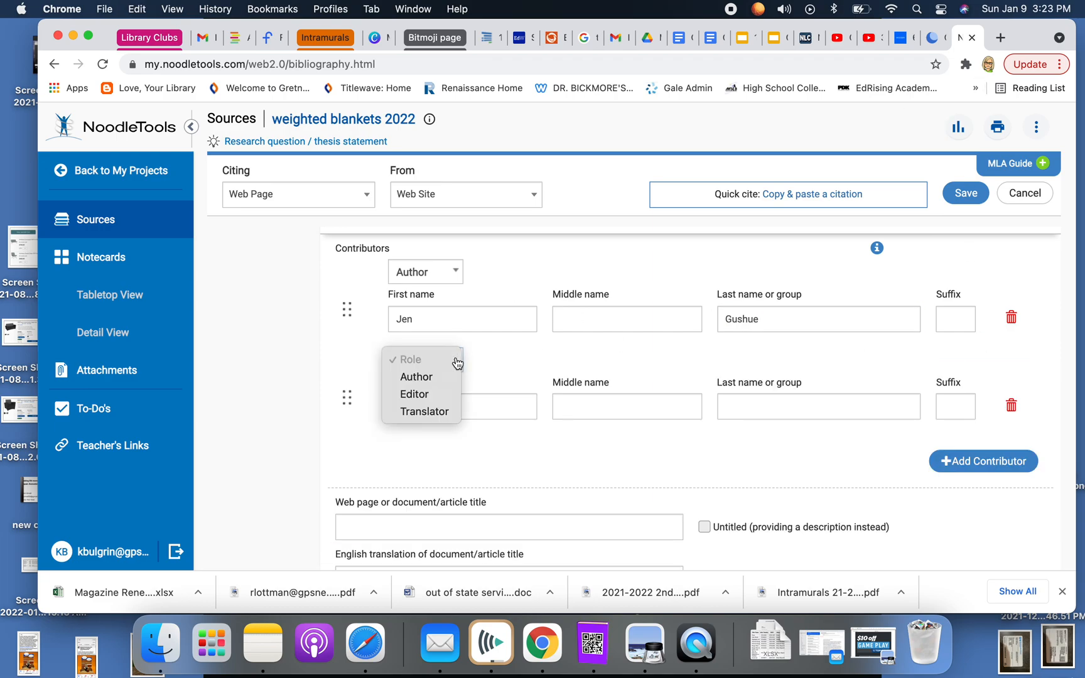
pyautogui.click(427, 376)
pyautogui.click(903, 39)
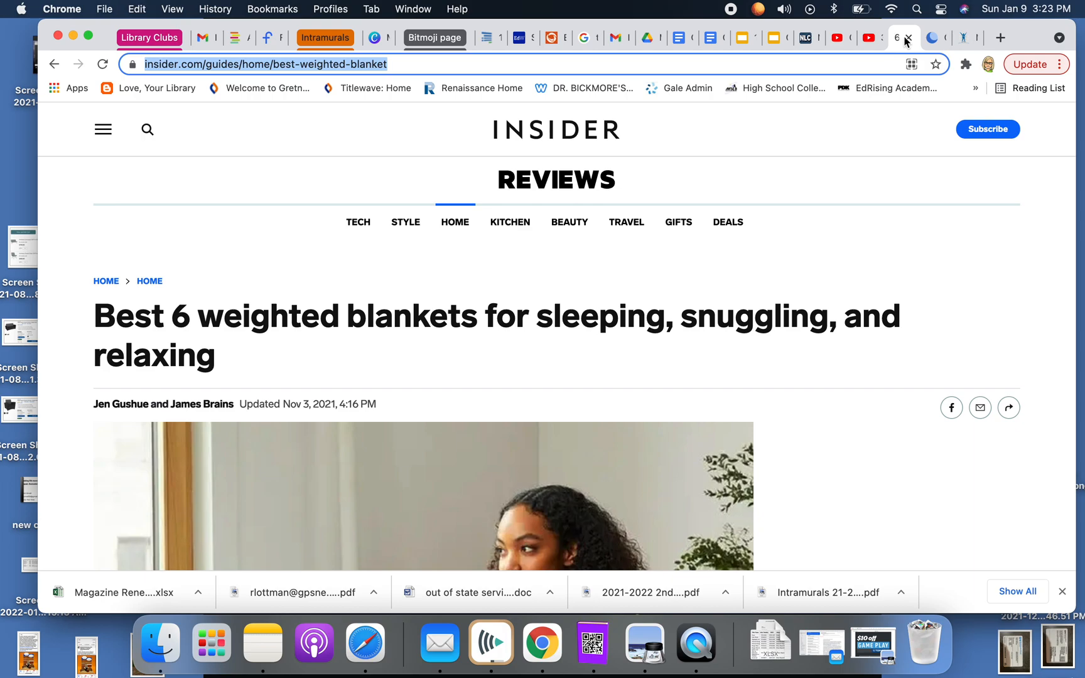
pyautogui.click(963, 38)
pyautogui.click(520, 407)
pyautogui.write('James')
pyautogui.press('Tab')
pyautogui.press('Tab')
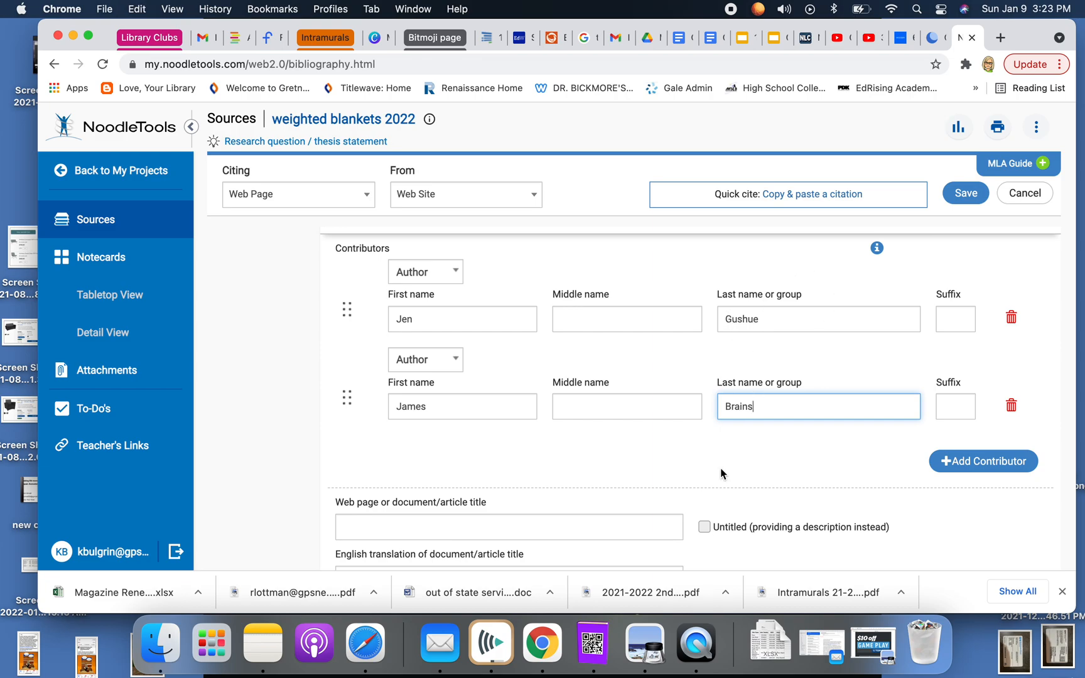
# Copy the headline "Best 6 weighted blankets for sleeping, snuggling, and relaxing" from the Insider page into the web page or document/article title field
pyautogui.click(534, 524)
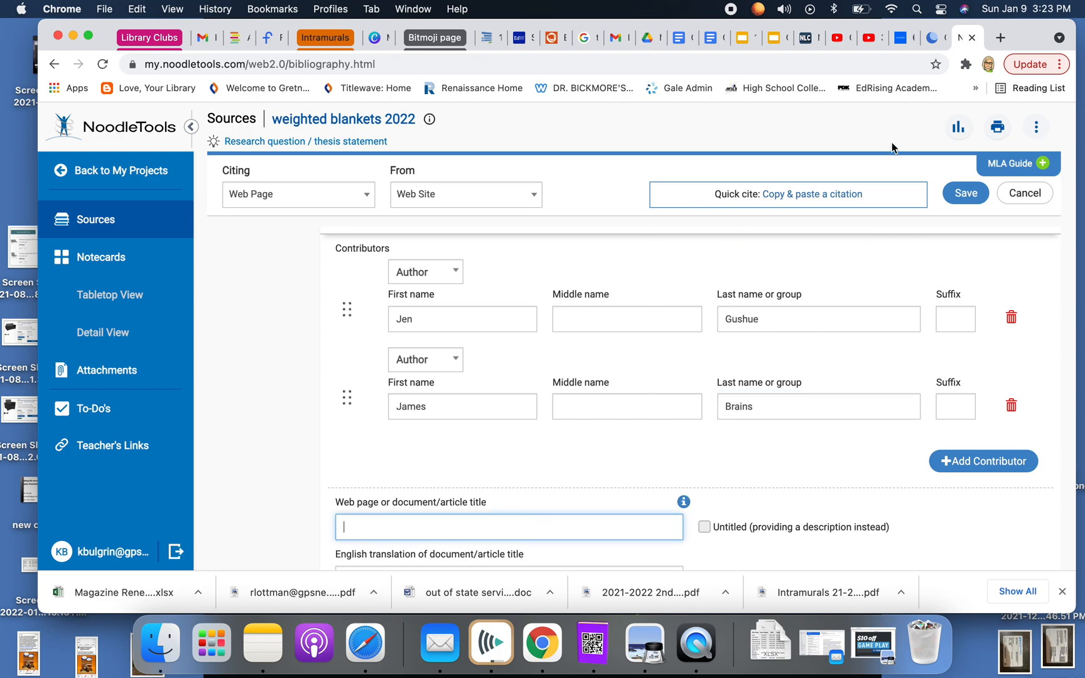
pyautogui.click(901, 38)
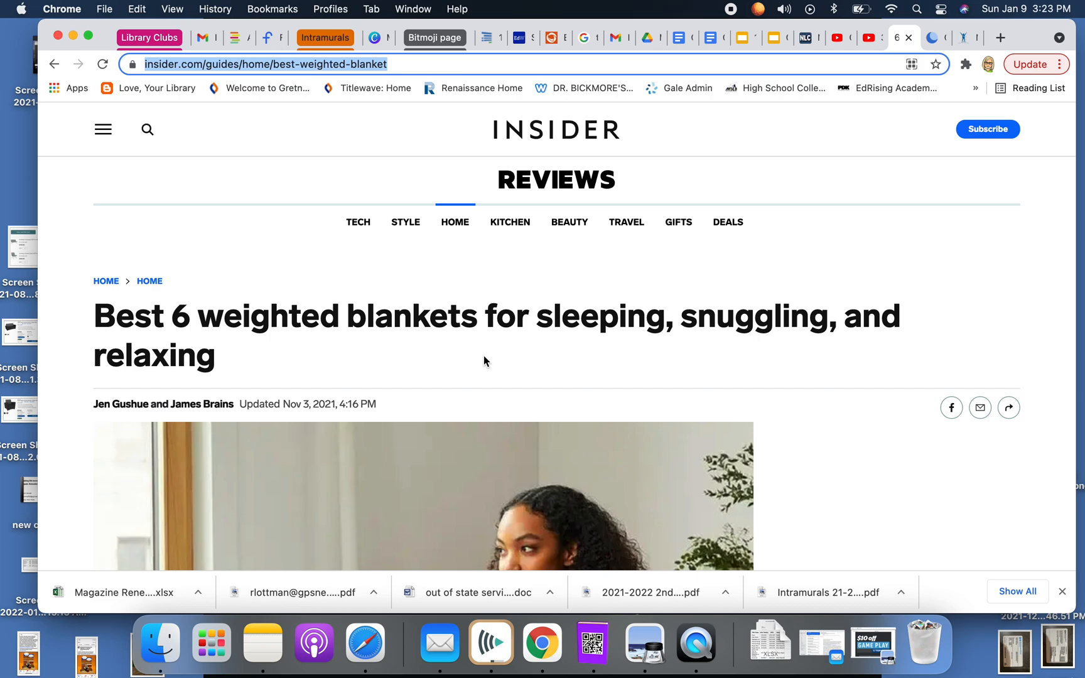
pyautogui.moveTo(188, 343); pyautogui.dragTo(95, 317)
pyautogui.press('super+c')
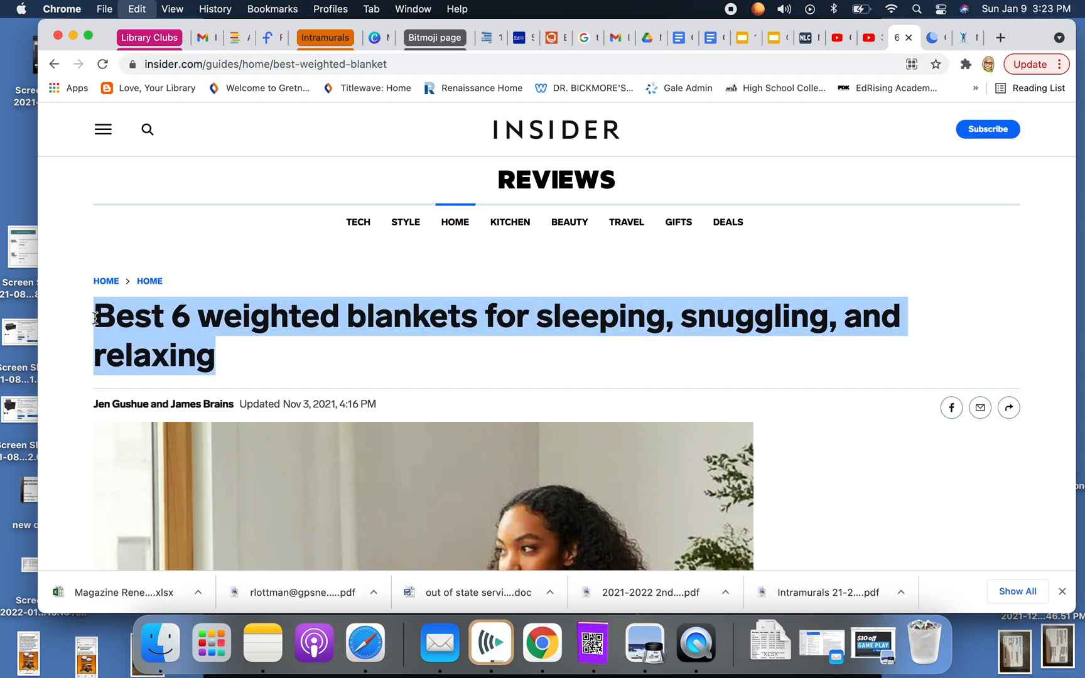
pyautogui.click(969, 37)
pyautogui.press('super+v')
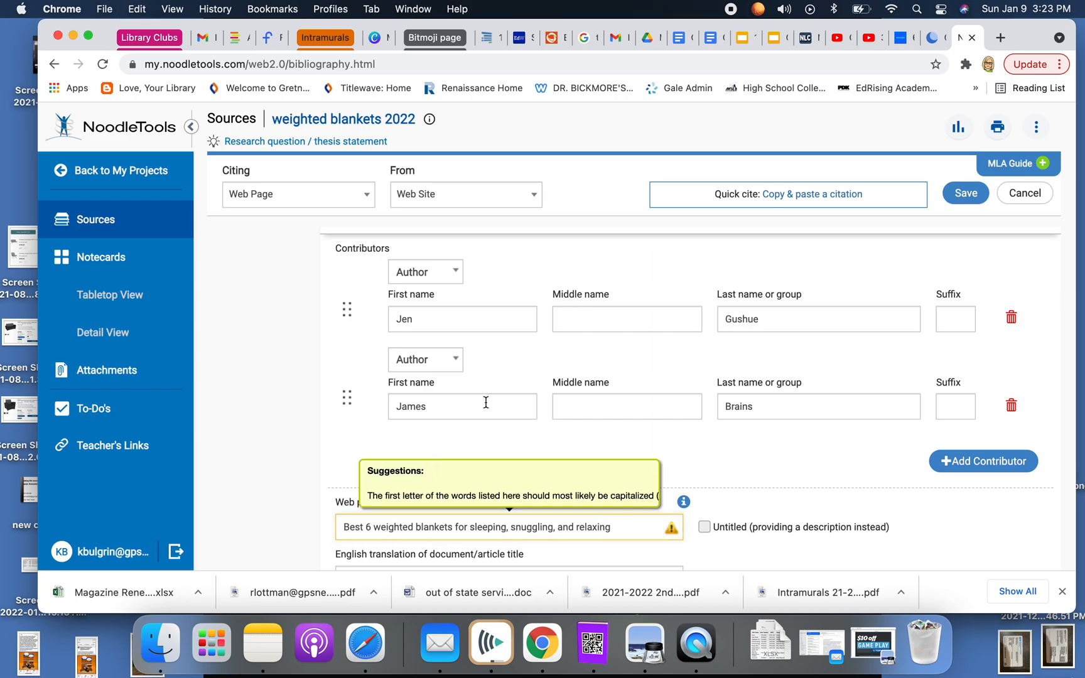
# Capitalize the words "Weighted", "Blankets" and "Sleeping" in the web page or document/article title
pyautogui.scroll(-5, 255, 468)
pyautogui.scroll(1, 255, 495)
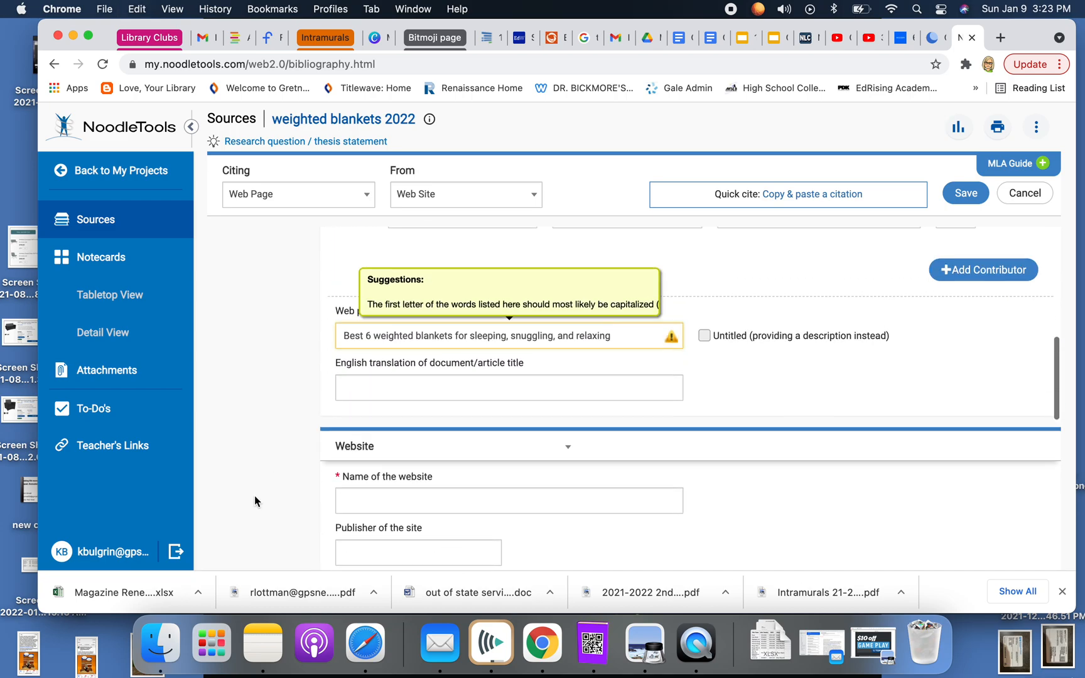
pyautogui.click(380, 336)
pyautogui.press('BackSpace')
pyautogui.write('W')
pyautogui.click(421, 336)
pyautogui.press('BackSpace')
pyautogui.write('B')
pyautogui.click(476, 337)
pyautogui.press('BackSpace')
pyautogui.write('S')
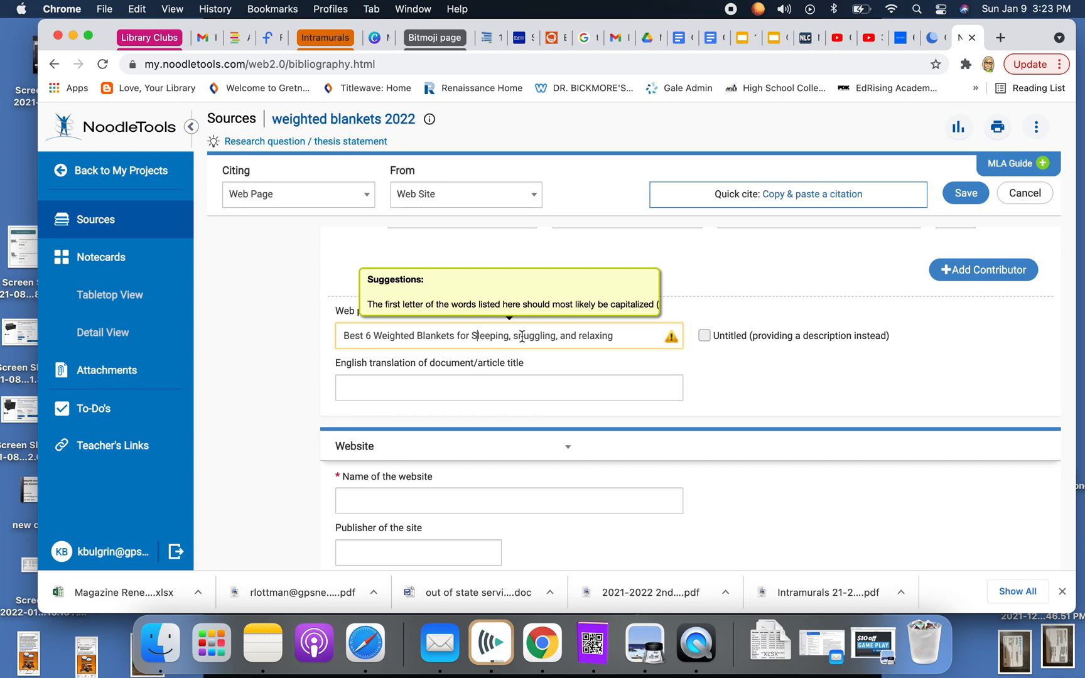
# Capitalize "Snuggling" and "Relaxing" in the article title, keeping the spelling of both words intact
pyautogui.click(519, 337)
pyautogui.press('BackSpace')
pyautogui.write('S')
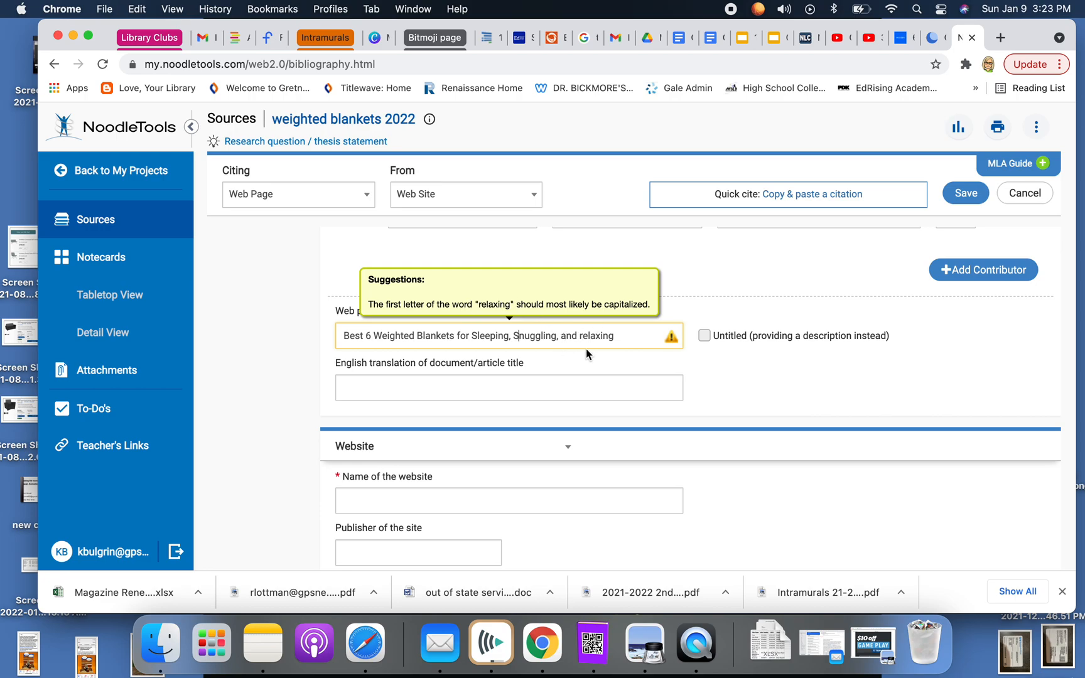
pyautogui.click(586, 331)
pyautogui.press('BackSpace')
pyautogui.write('R')
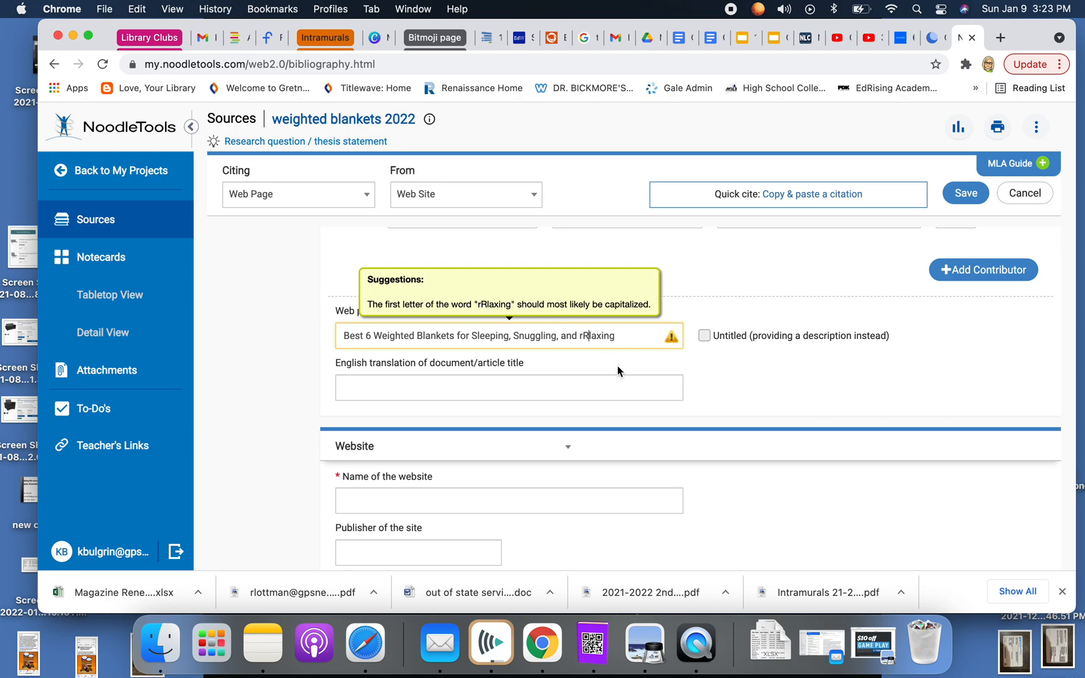
pyautogui.press('BackSpace')
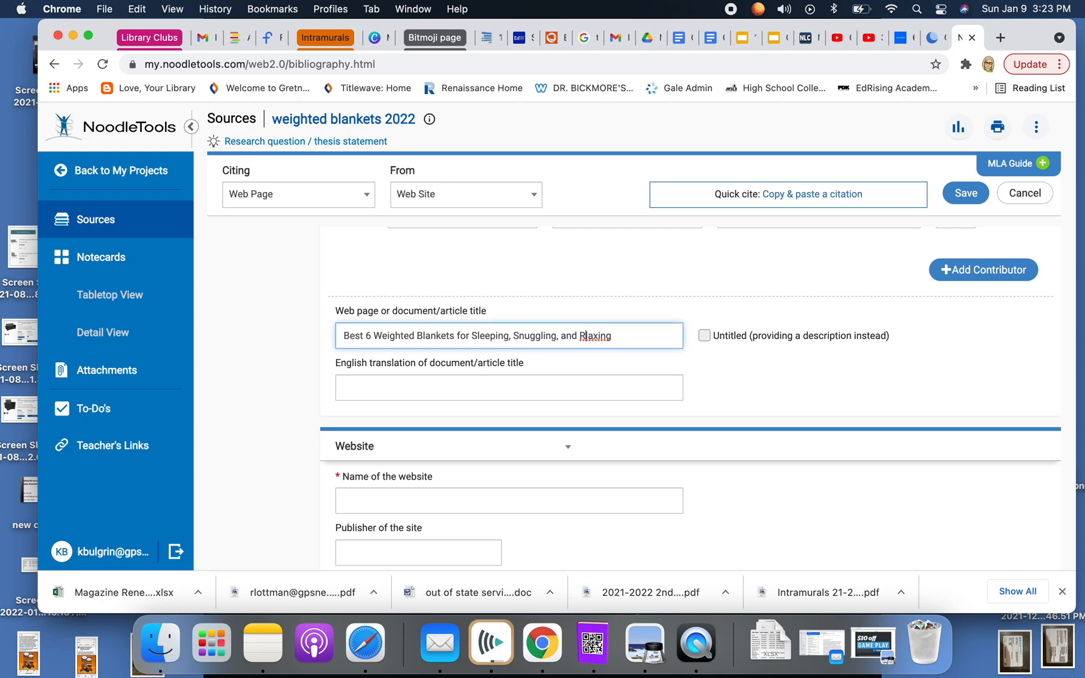
pyautogui.write('e')
# Enter "Business Insider" as the name of the website and "Insider" as the publisher of the site
pyautogui.scroll(-5, 733, 389)
pyautogui.click(520, 345)
pyautogui.write('Bu')
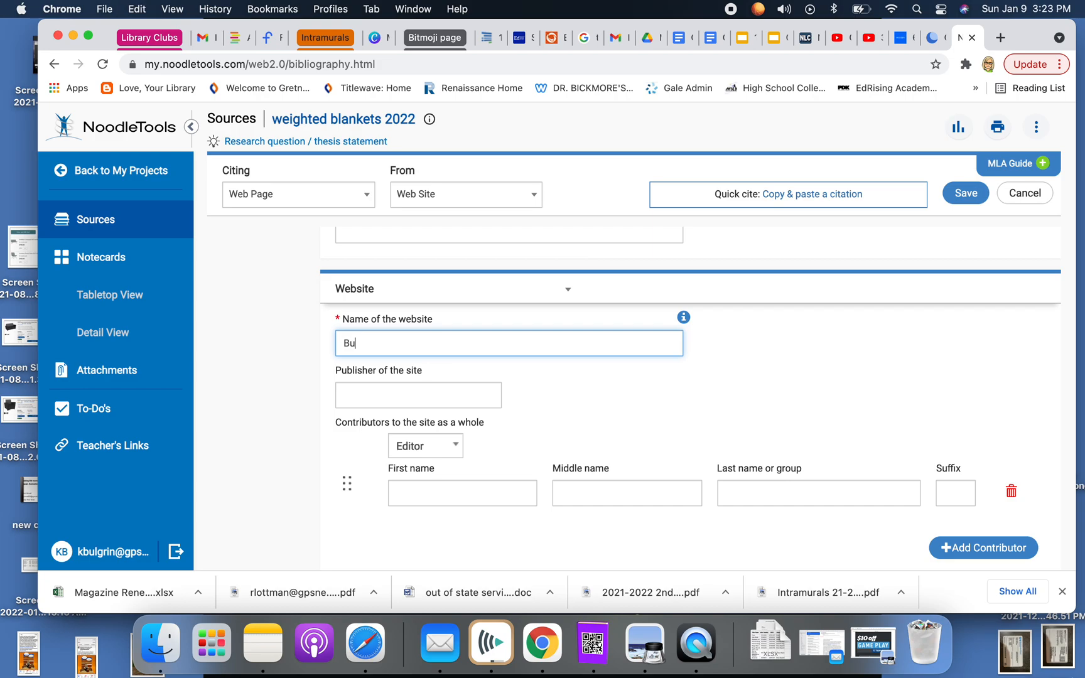
pyautogui.write('siner')
pyautogui.click(461, 392)
# Check the copyright notice in the footer of the Insider article for the publisher's name, and return to the citation form
pyautogui.click(906, 42)
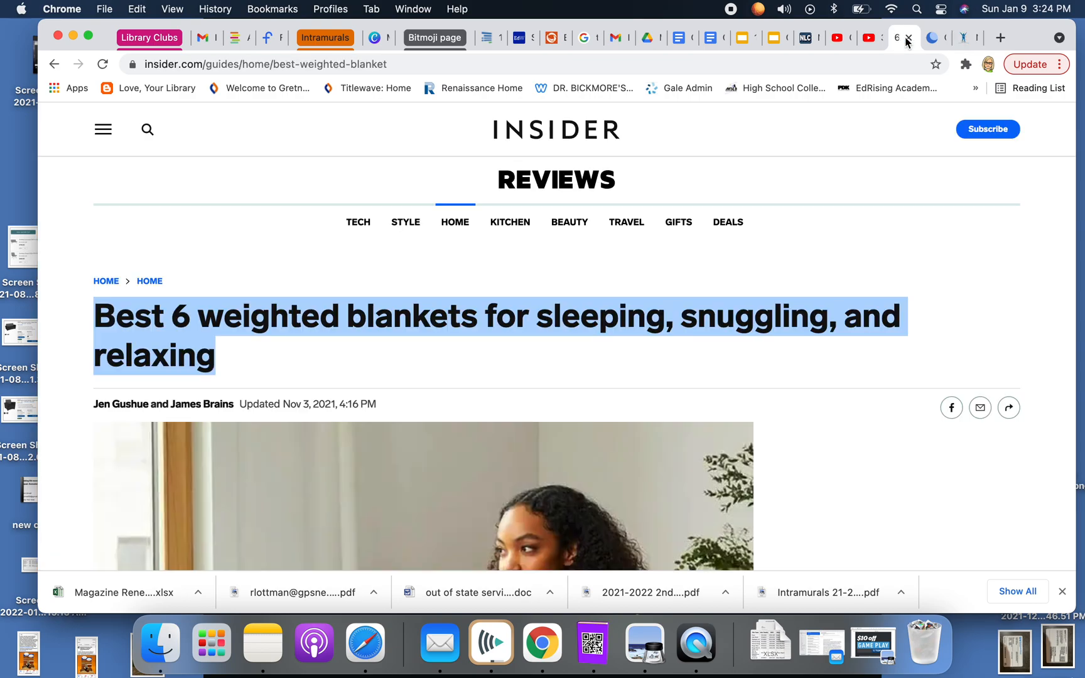
pyautogui.scroll(-20, 638, 333)
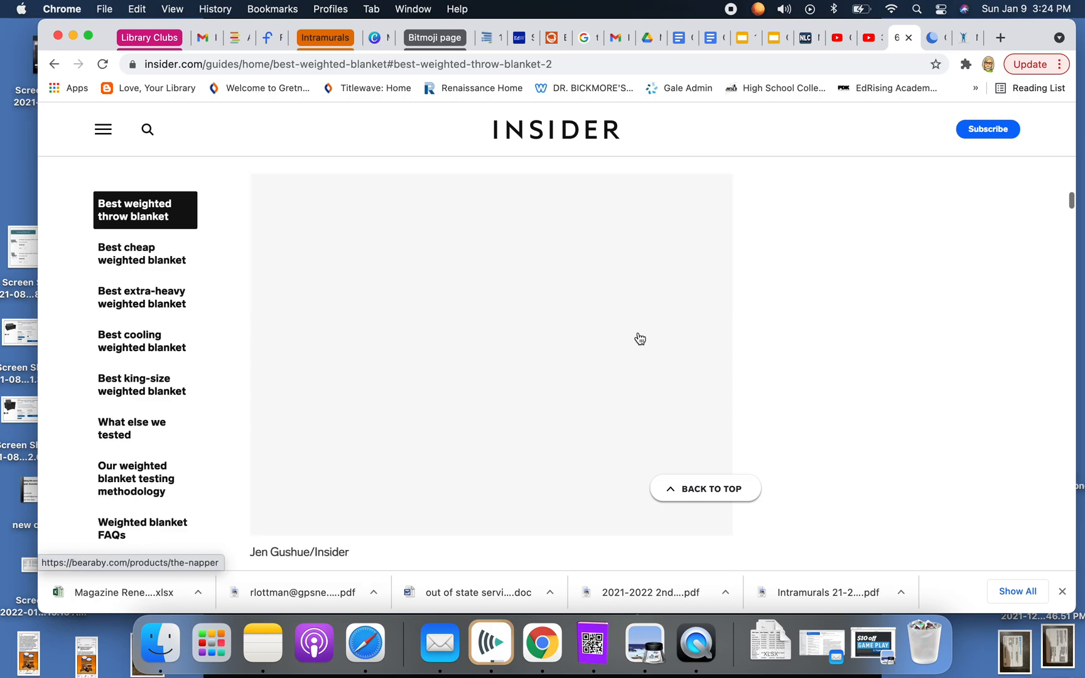
pyautogui.scroll(-8, 648, 242)
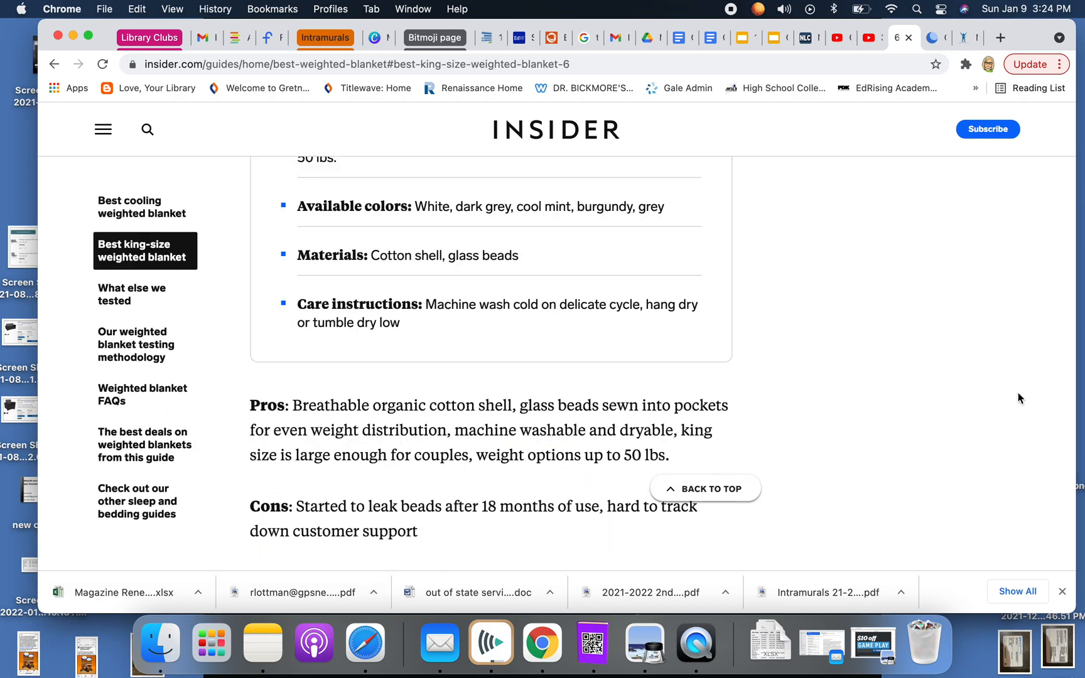
pyautogui.scroll(-20, 1018, 392)
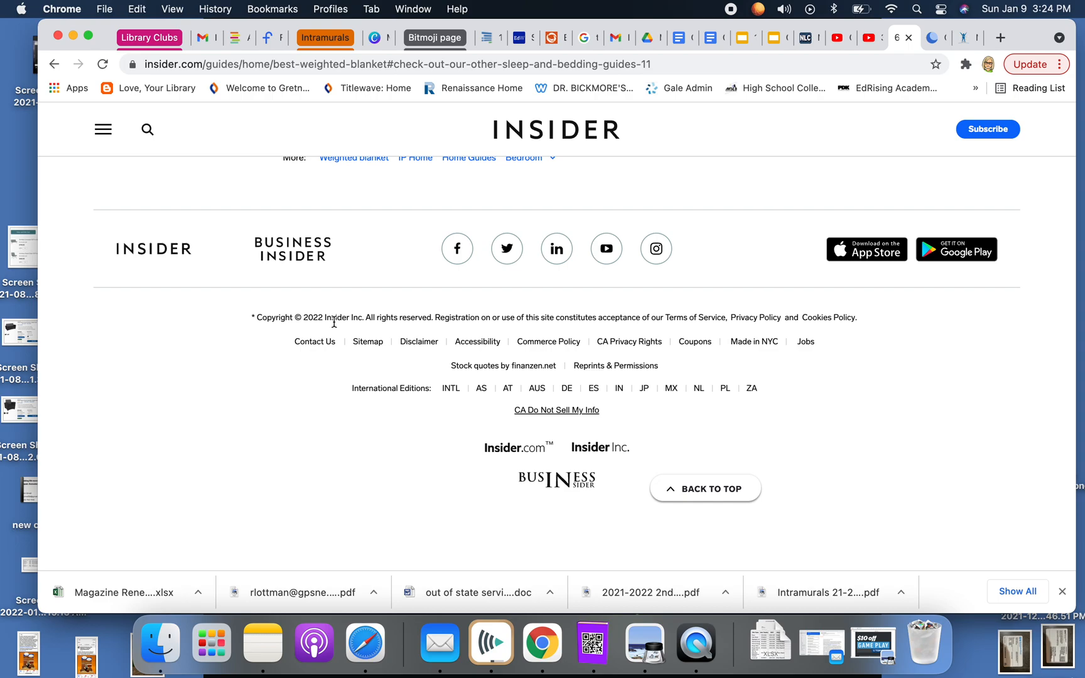
pyautogui.click(964, 37)
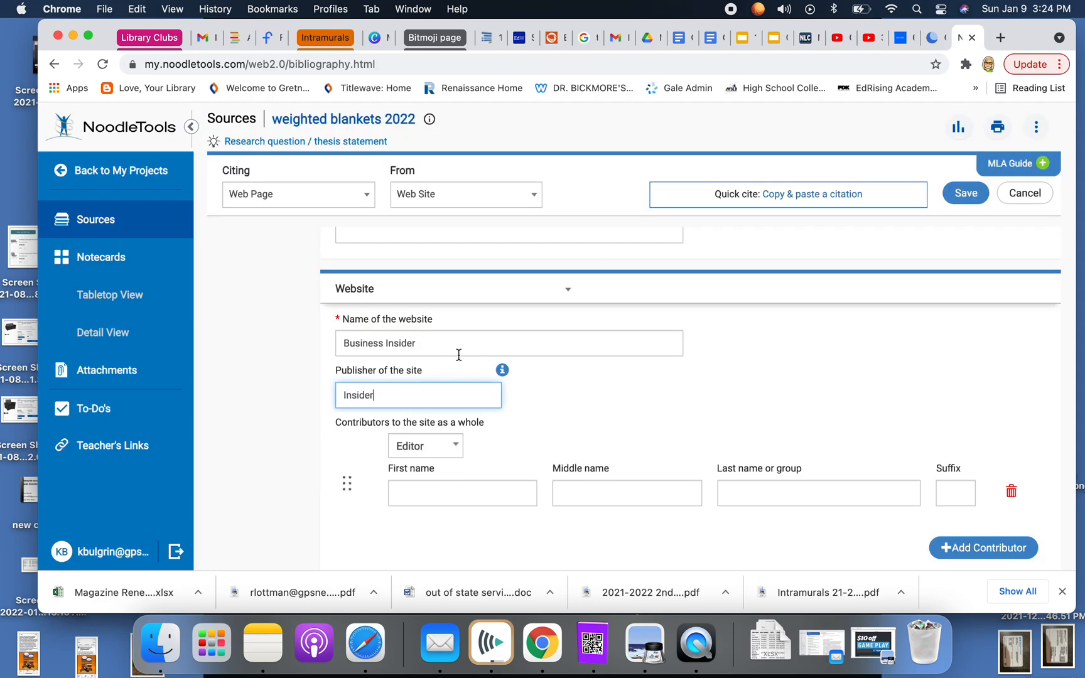
pyautogui.write('Inc')
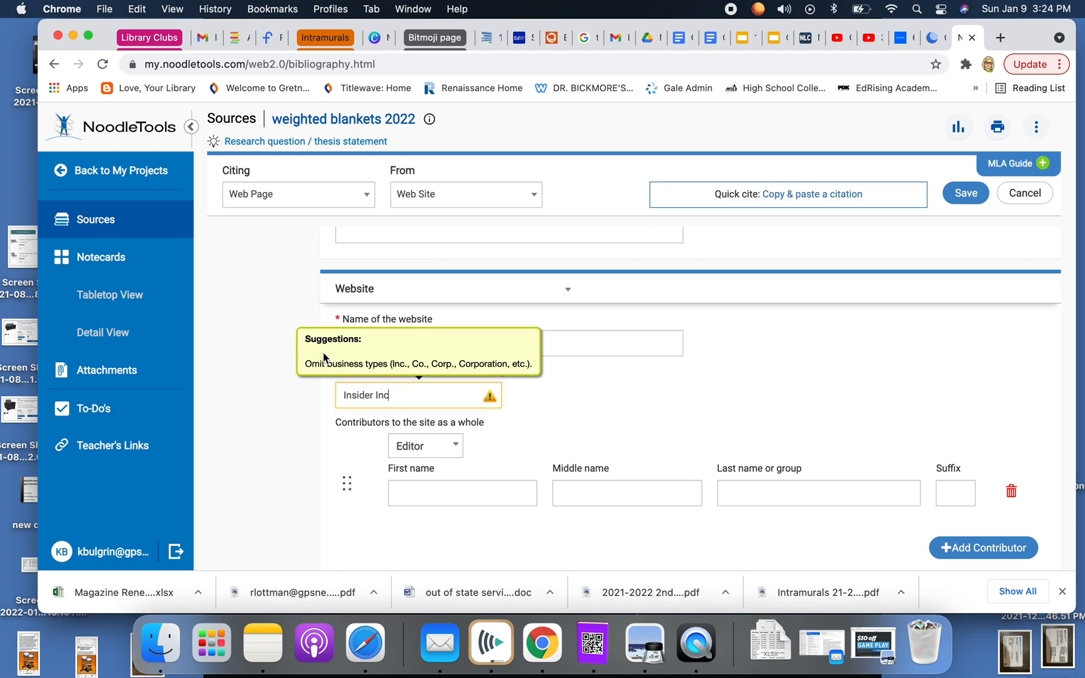
pyautogui.press('BackSpace')
pyautogui.press('BackSpace')
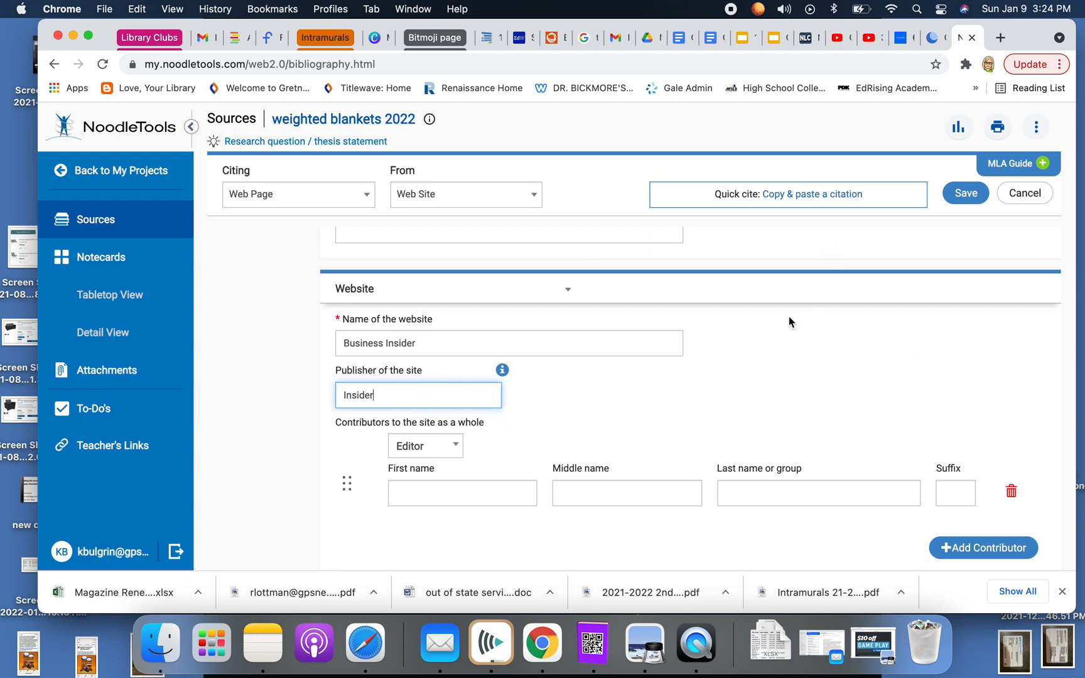
# Save the Insider citation and export all sources of the project to Google Docs
pyautogui.scroll(10, 789, 317)
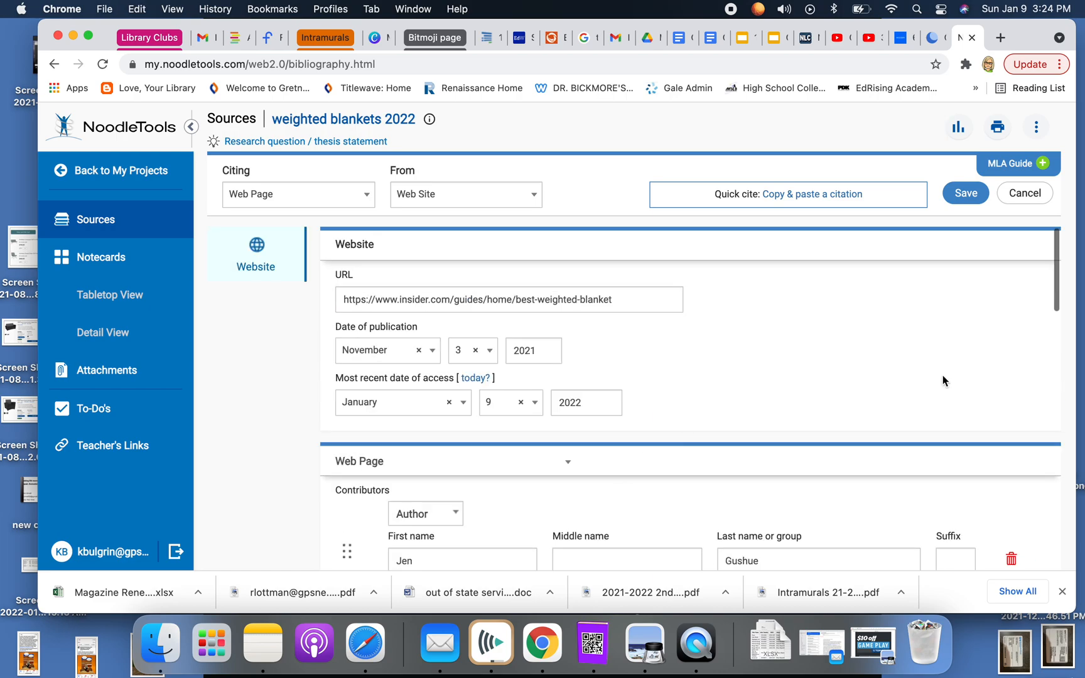
pyautogui.click(961, 196)
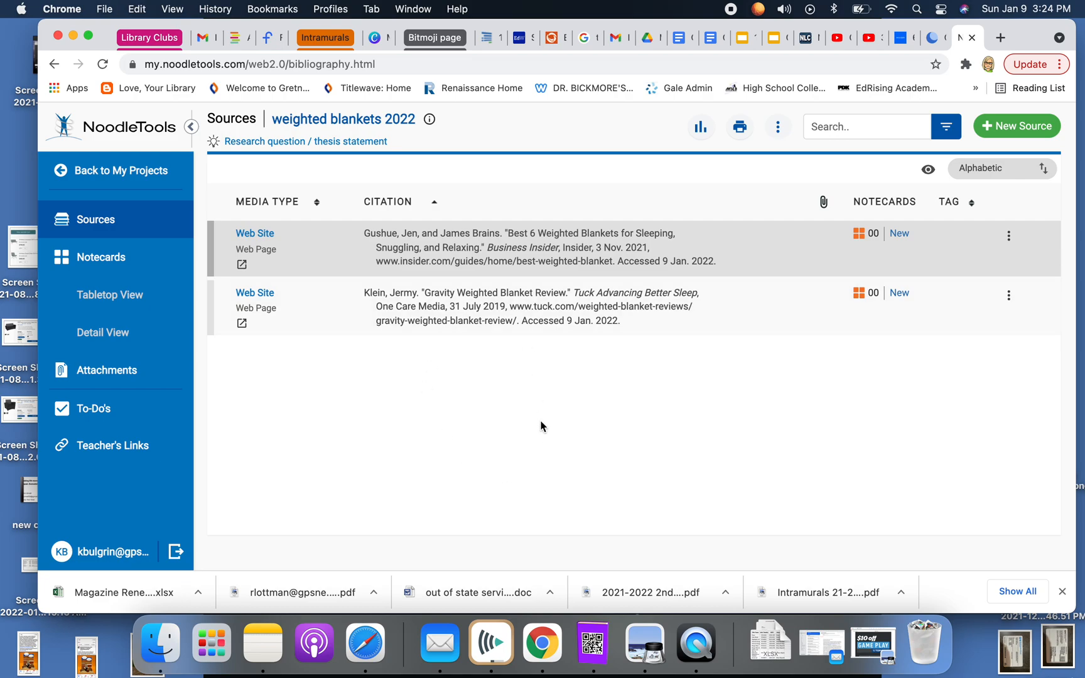
pyautogui.click(739, 128)
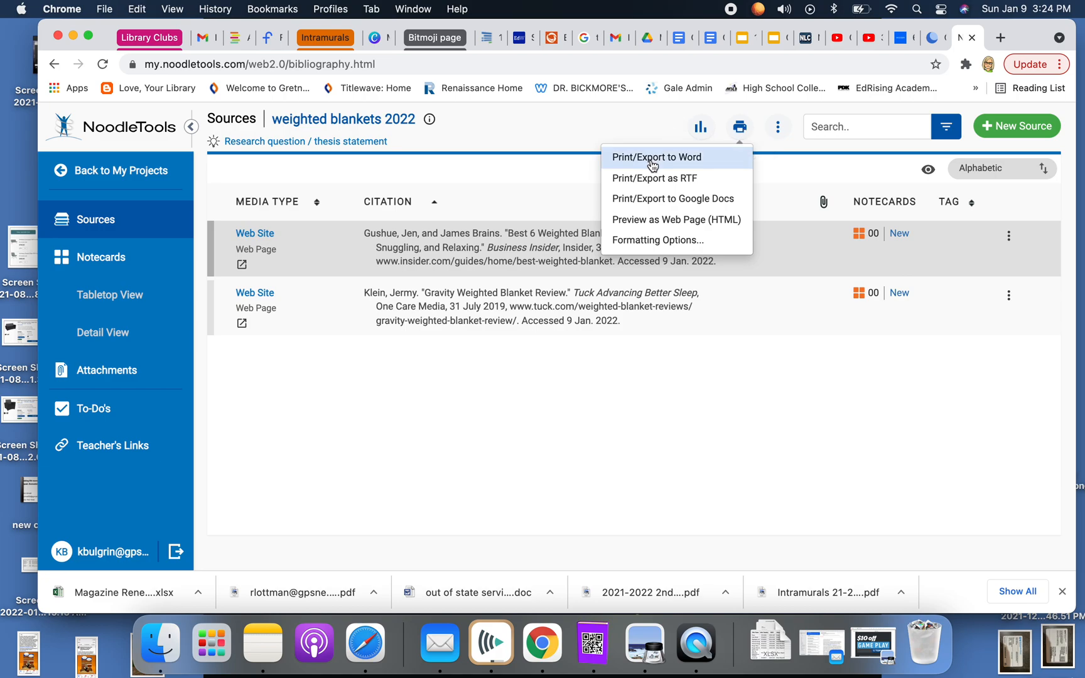
pyautogui.click(670, 201)
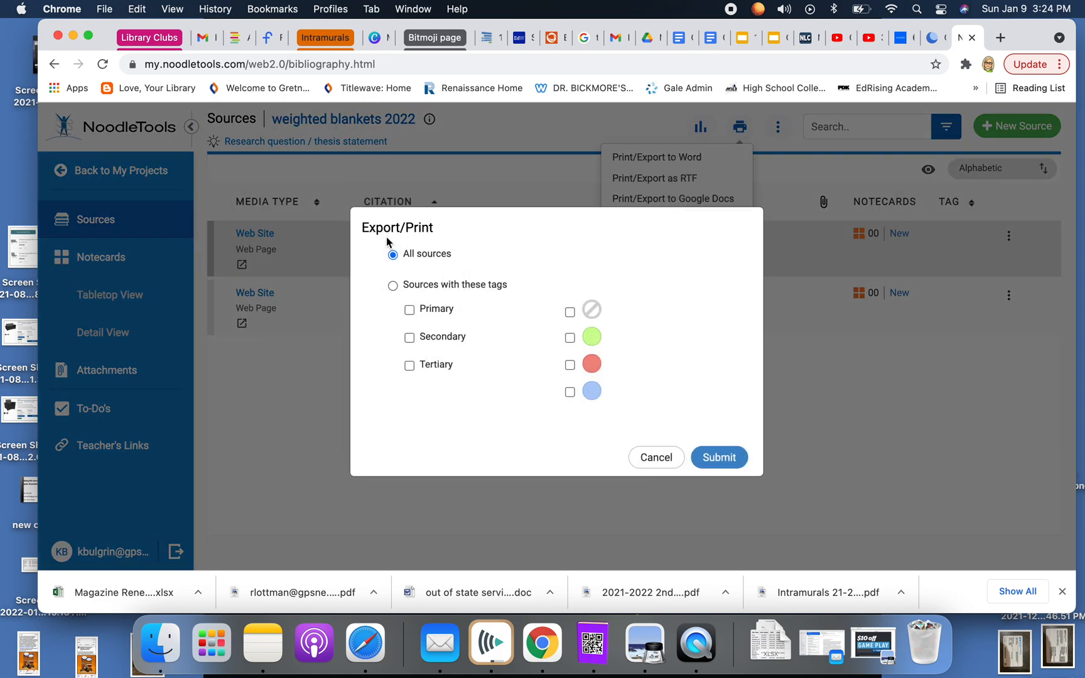
pyautogui.click(731, 464)
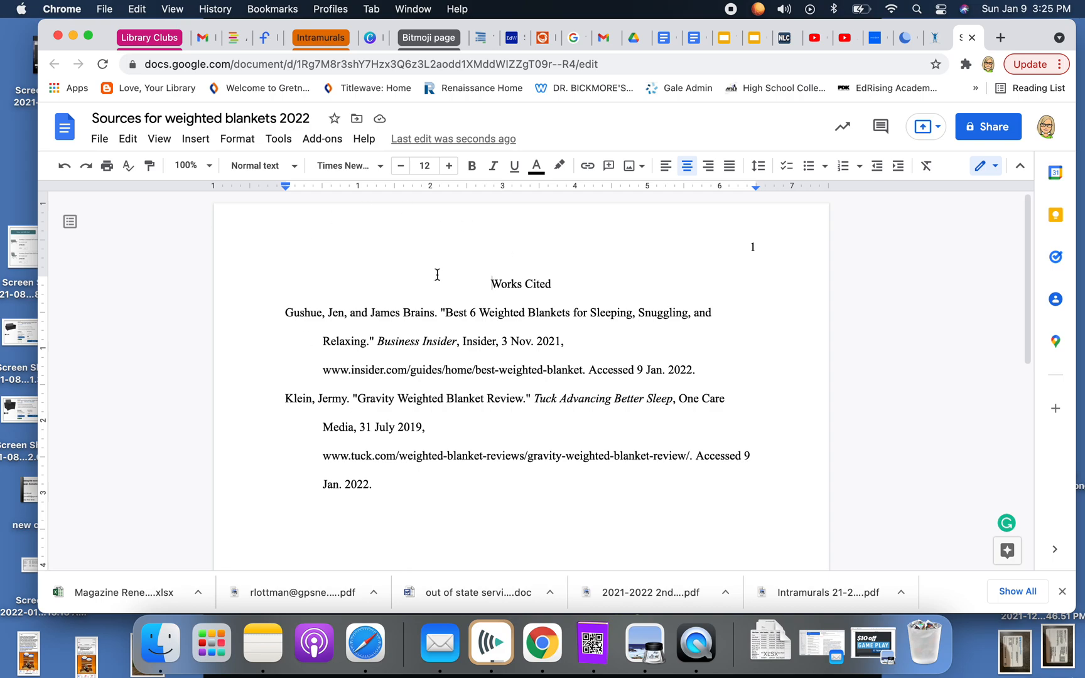
# Insert three blank lines above the Works Cited heading, left-align the first one, and enter the writer's title and last name there
pyautogui.press('Return')
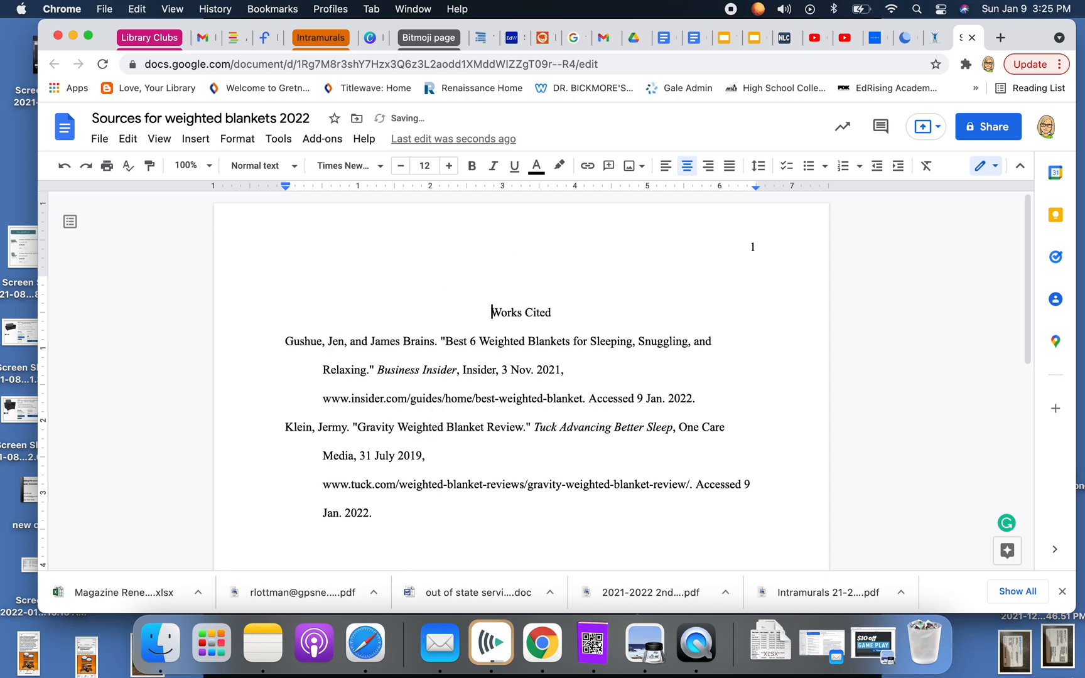
pyautogui.press('Return')
pyautogui.press('Return')
pyautogui.press('Up')
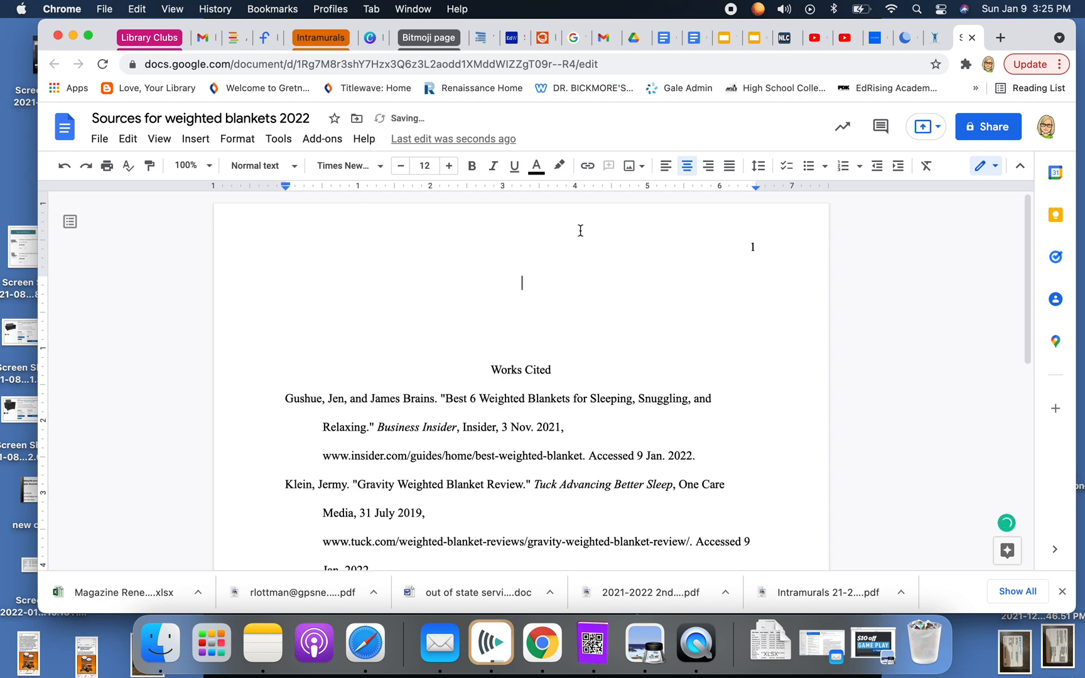
pyautogui.click(664, 166)
pyautogui.write('Mrs. Bulgrin')
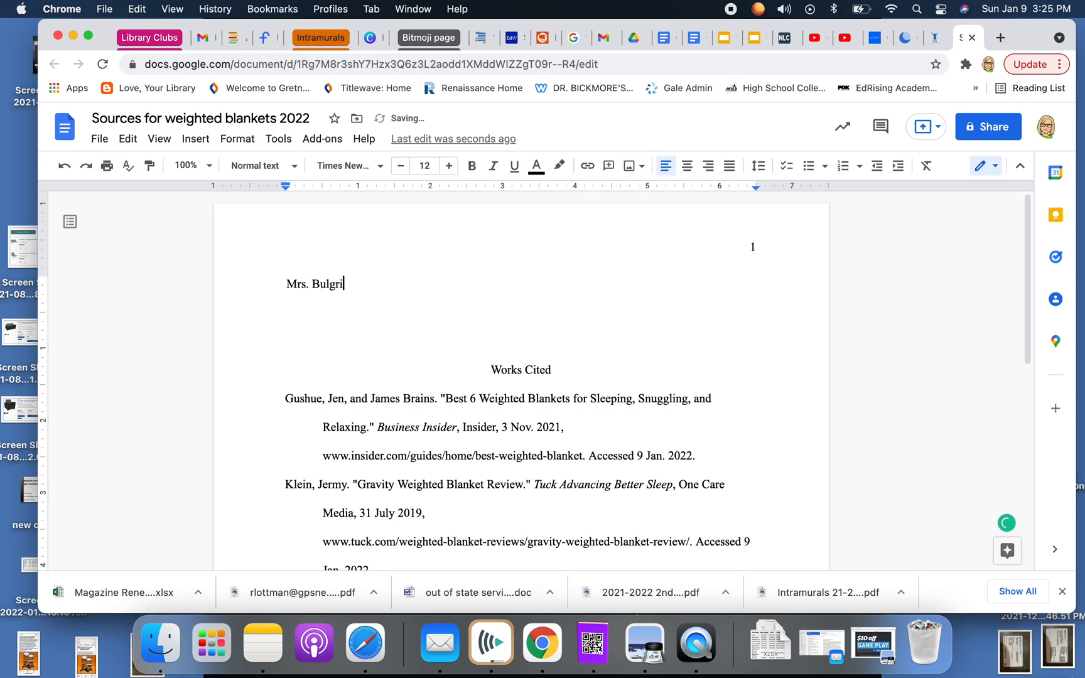